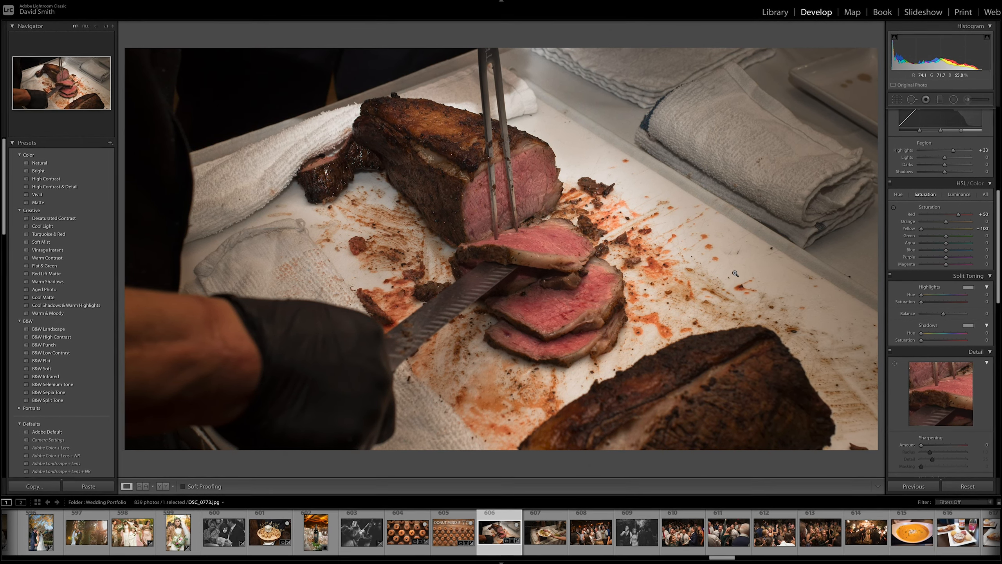
# Step: Compare the close-up meat carving photo with its unedited state by resetting its settings and restoring them
pyautogui.click(947, 484)
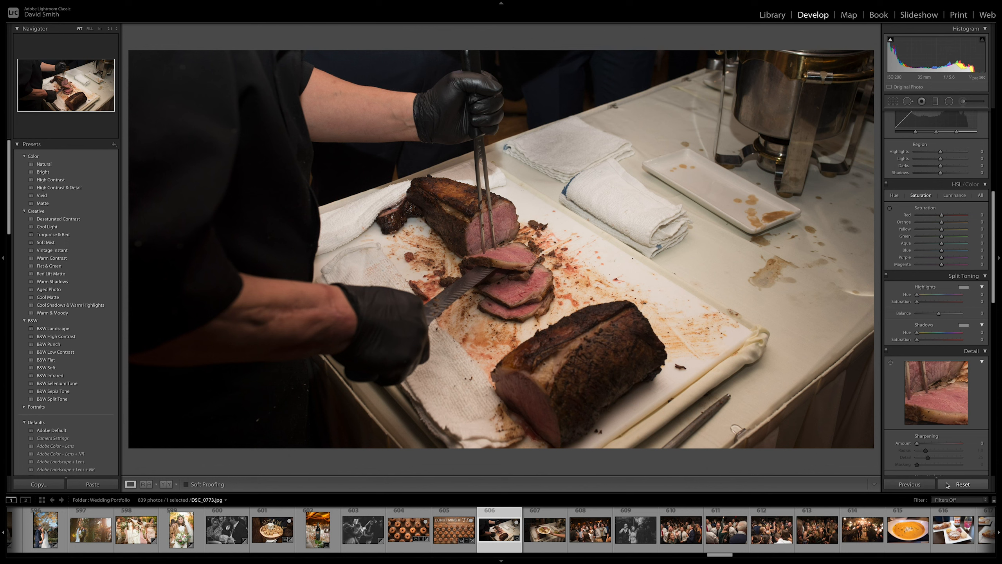
pyautogui.hotkey('ctrl', 'z')
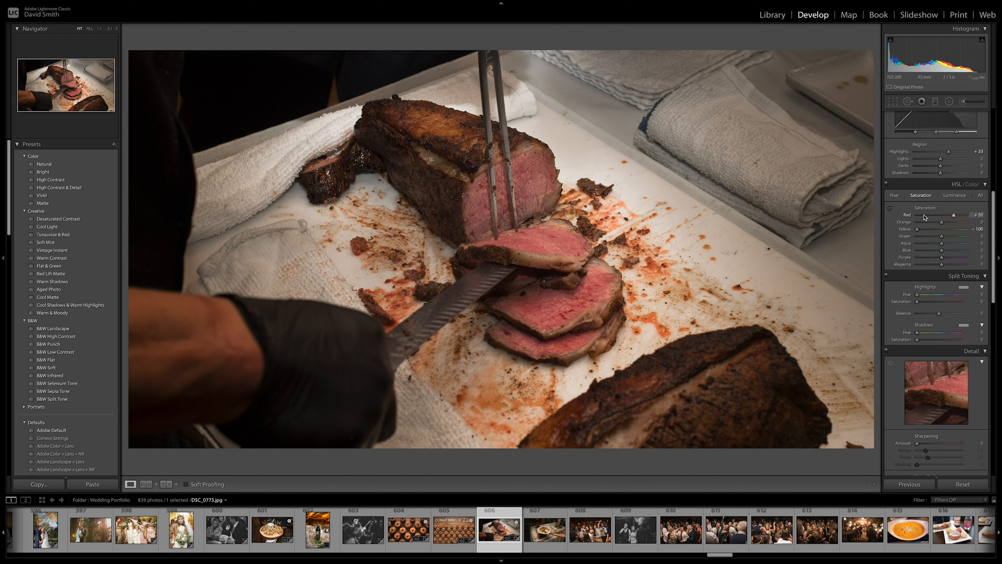
pyautogui.moveTo(937, 217); pyautogui.dragTo(957, 218)
# Step: Crop the next photo, DSC_0776.jpg, tighter around the plate of food, keeping the original aspect ratio
pyautogui.press('Right')
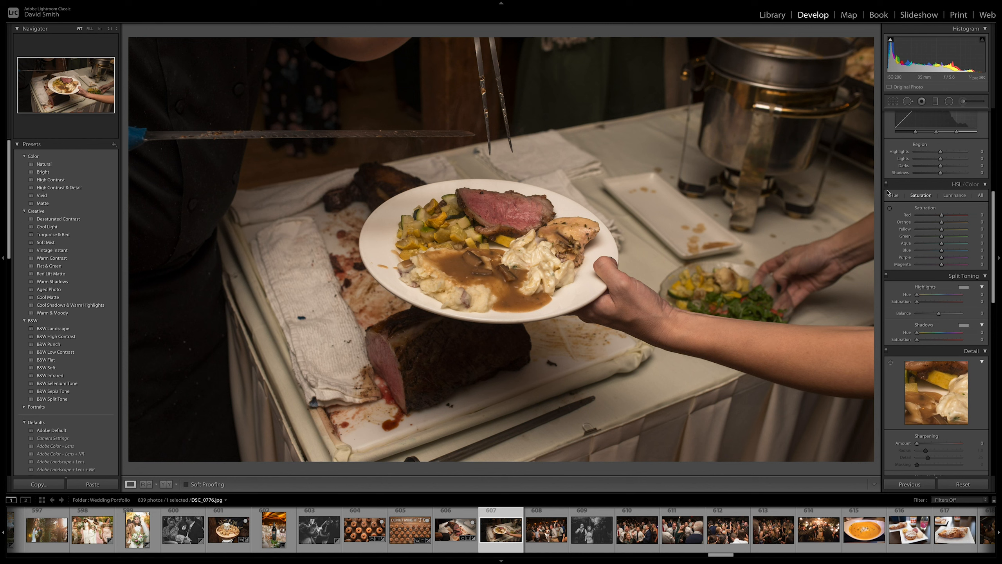
pyautogui.scroll(8, 959, 160)
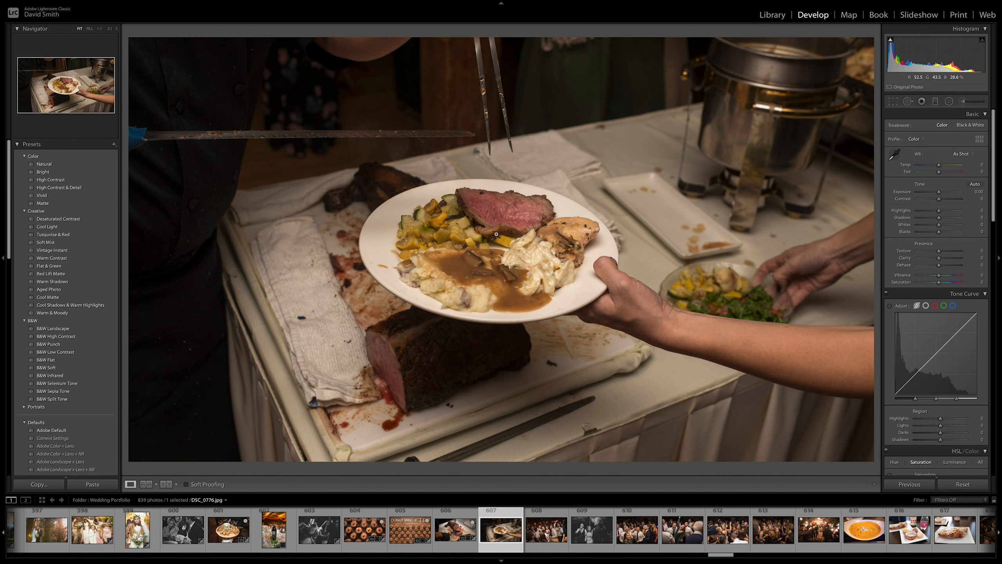
pyautogui.click(893, 102)
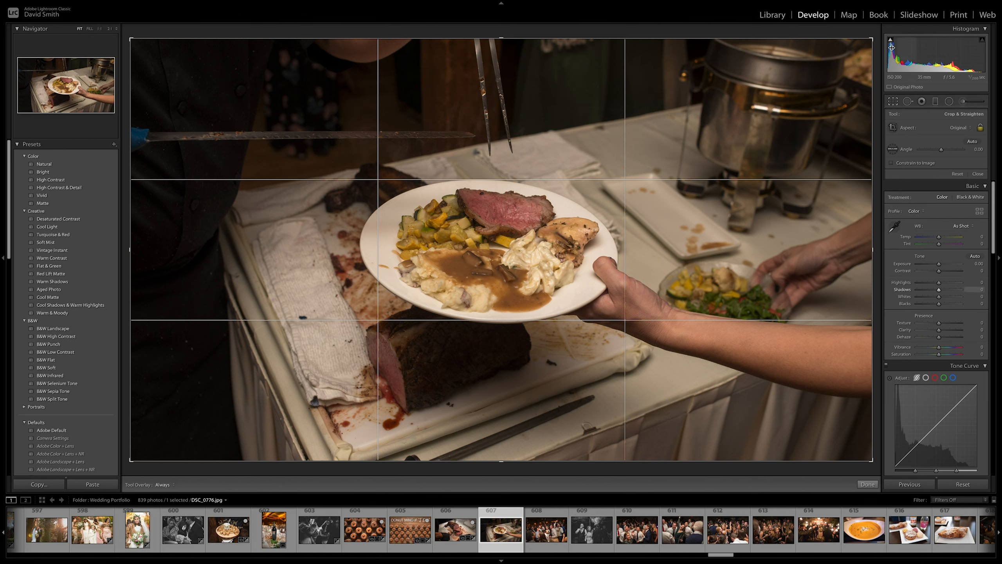
pyautogui.moveTo(872, 39); pyautogui.dragTo(787, 91)
pyautogui.moveTo(639, 198); pyautogui.dragTo(561, 234)
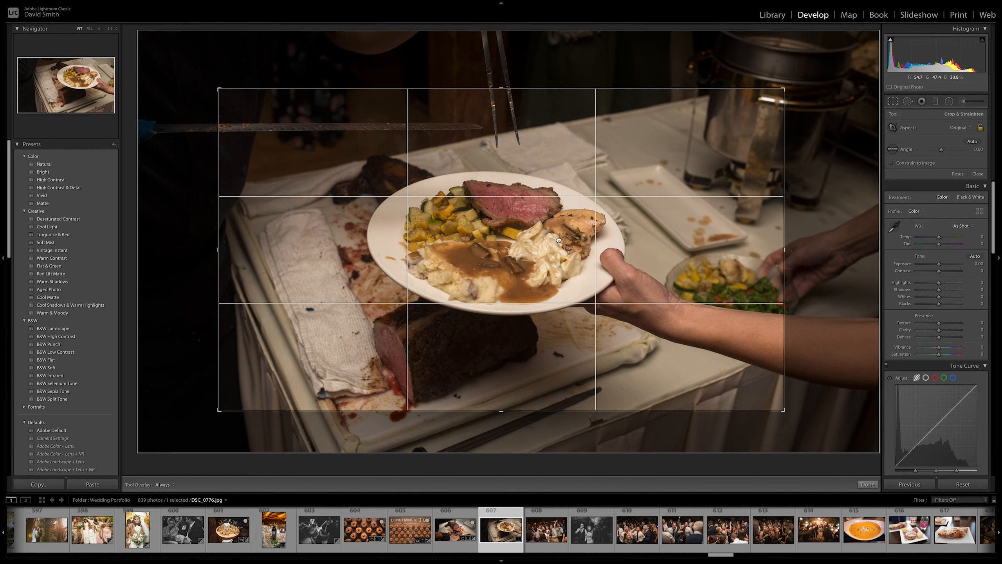
pyautogui.press('Return')
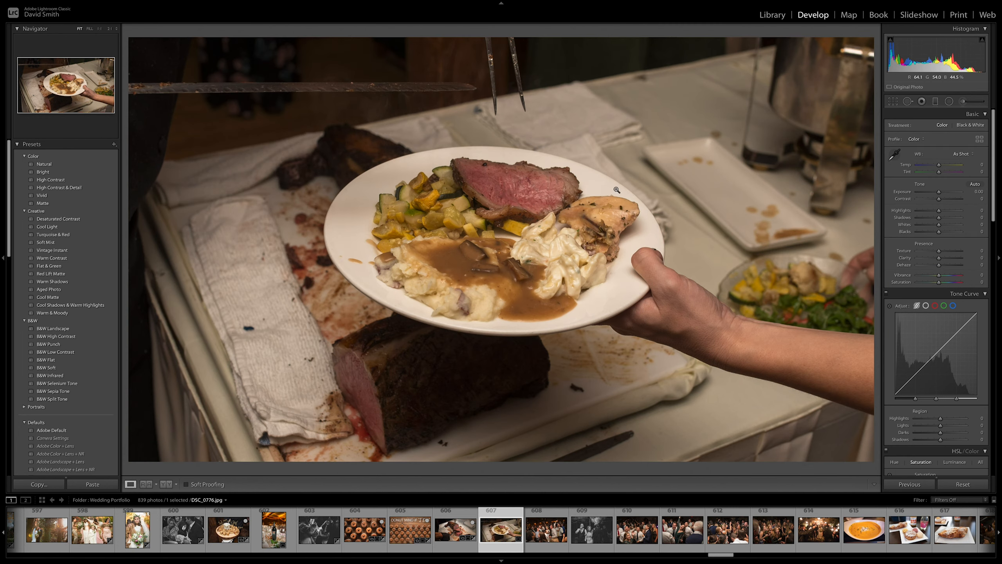
# Step: Darken the surroundings of the plate with graduated filters from all four corners, using exposure −0.44 and highlights −25
pyautogui.click(935, 101)
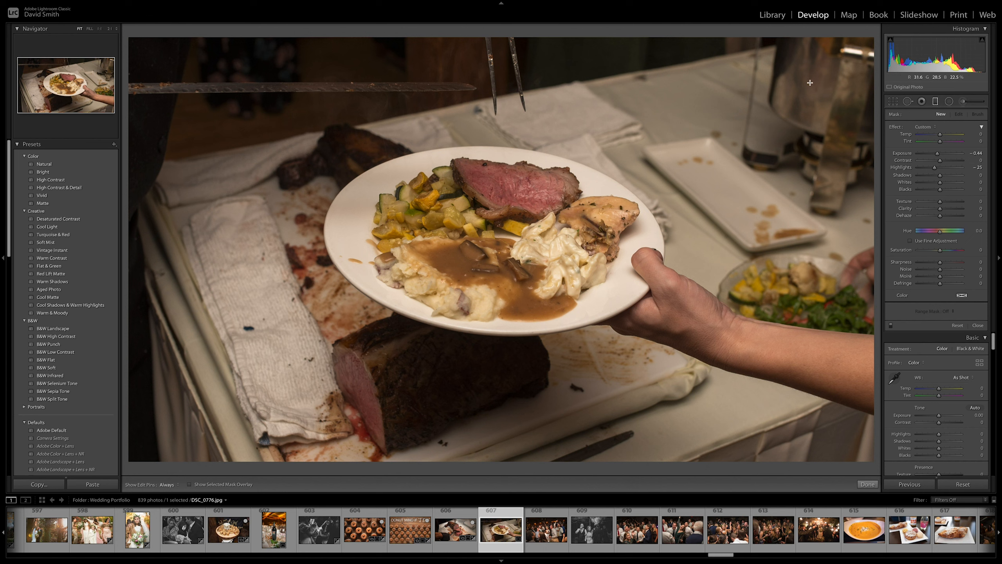
pyautogui.moveTo(810, 83); pyautogui.dragTo(667, 265)
pyautogui.moveTo(740, 171); pyautogui.dragTo(719, 204)
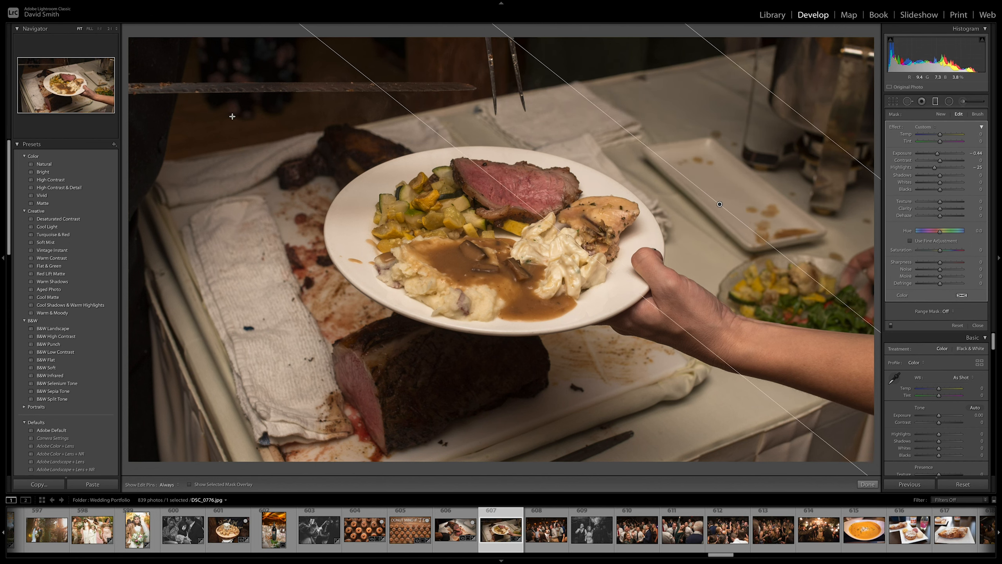
pyautogui.moveTo(232, 116); pyautogui.dragTo(281, 262)
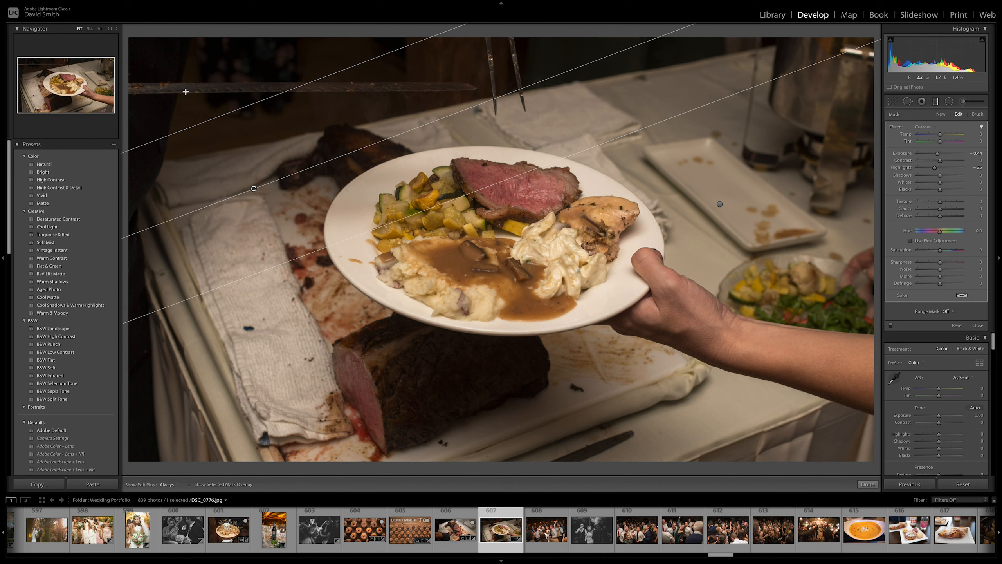
pyautogui.moveTo(243, 407); pyautogui.dragTo(389, 271)
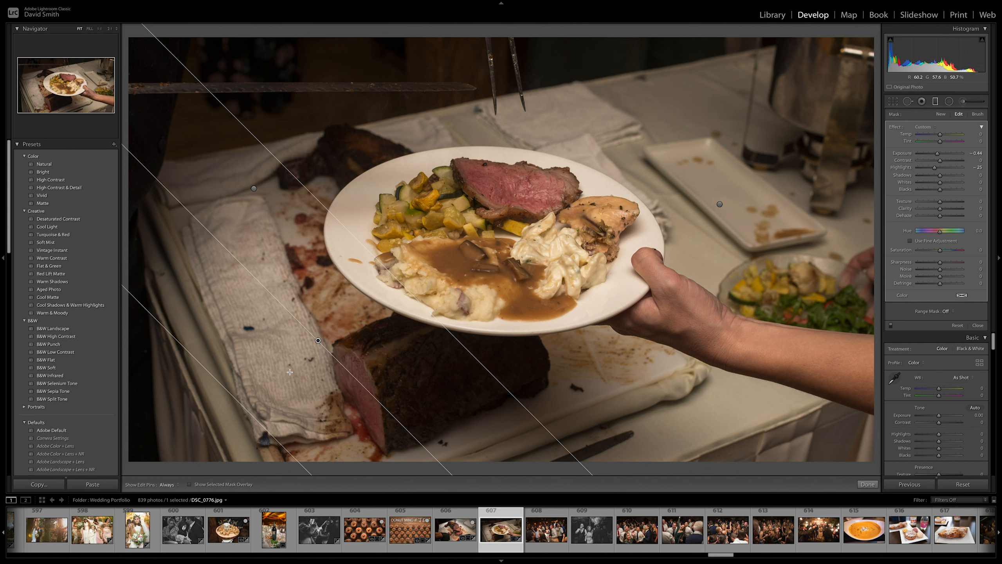
pyautogui.moveTo(228, 346); pyautogui.dragTo(363, 269)
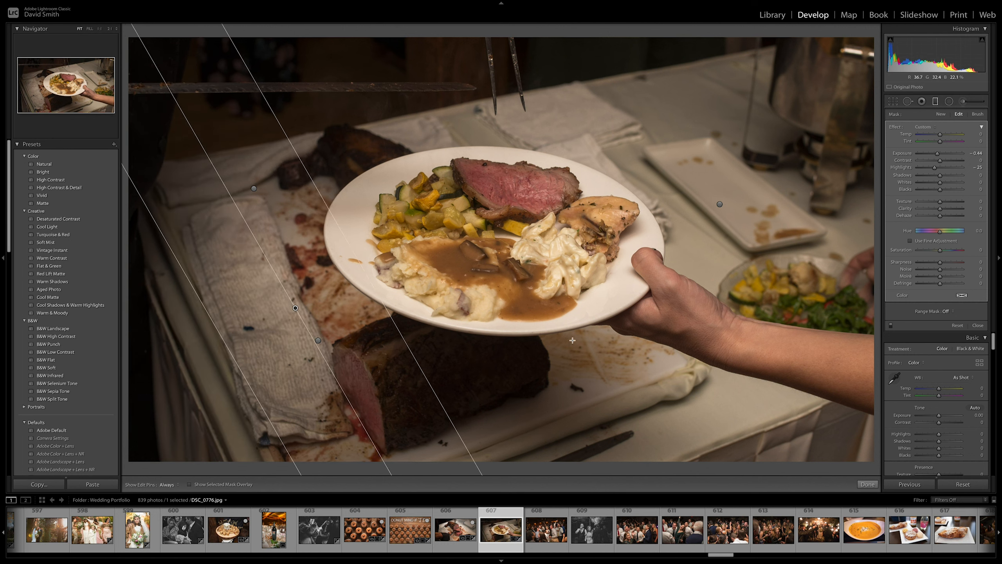
pyautogui.moveTo(792, 147); pyautogui.dragTo(715, 289)
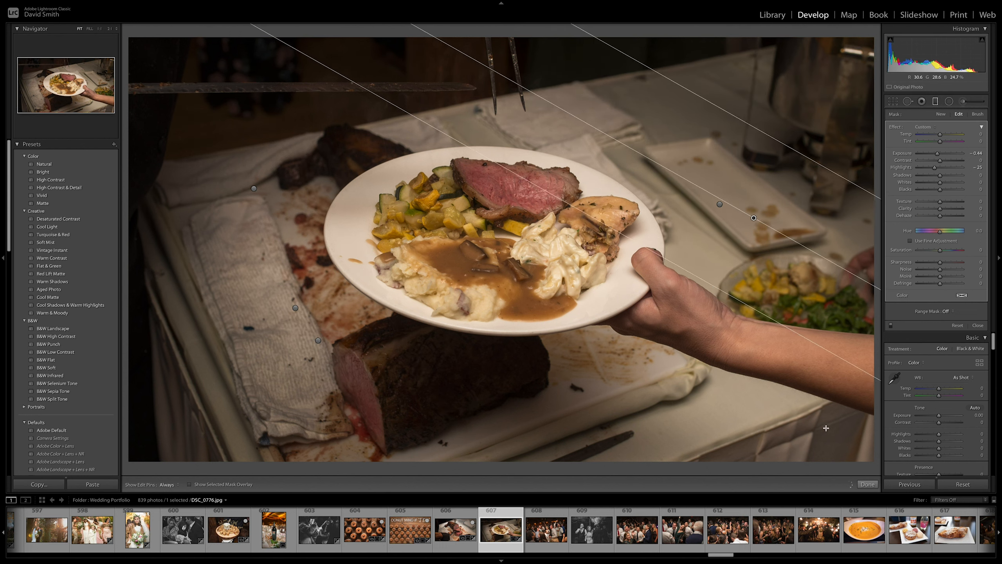
pyautogui.moveTo(826, 450); pyautogui.dragTo(656, 277)
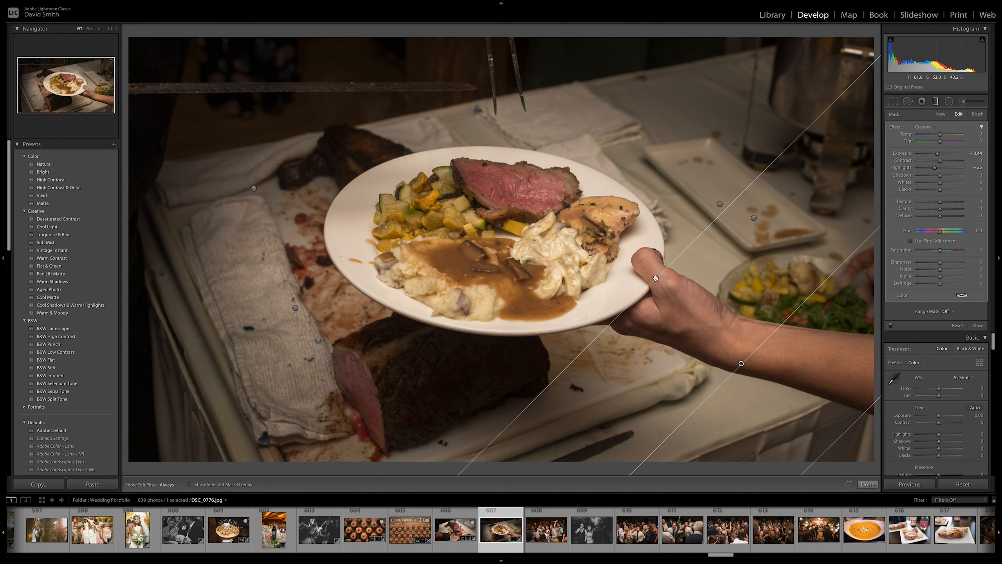
pyautogui.click(867, 484)
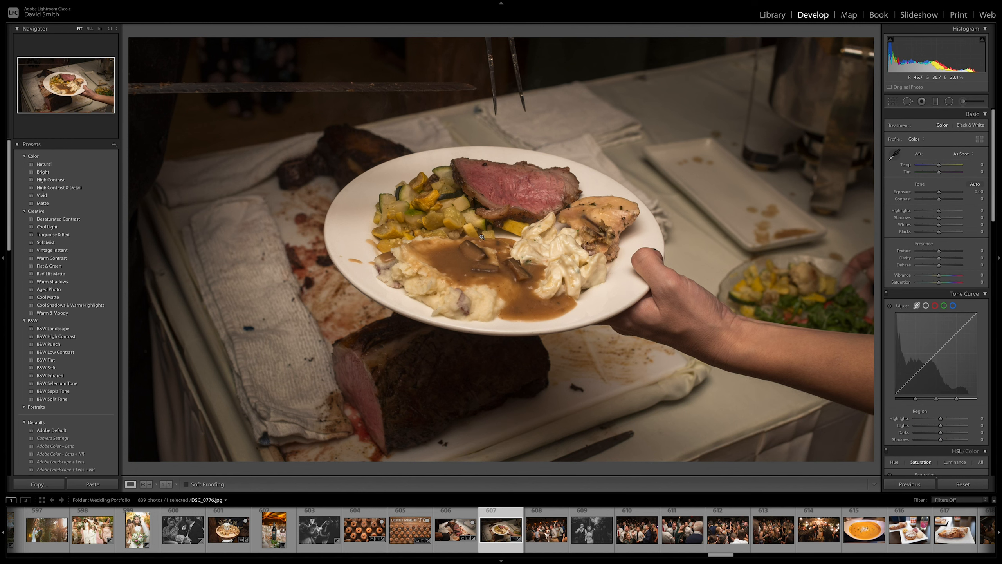
# Step: Set the tone curve highlights of the plate photo to +19 and its red saturation to +65
pyautogui.click(953, 418)
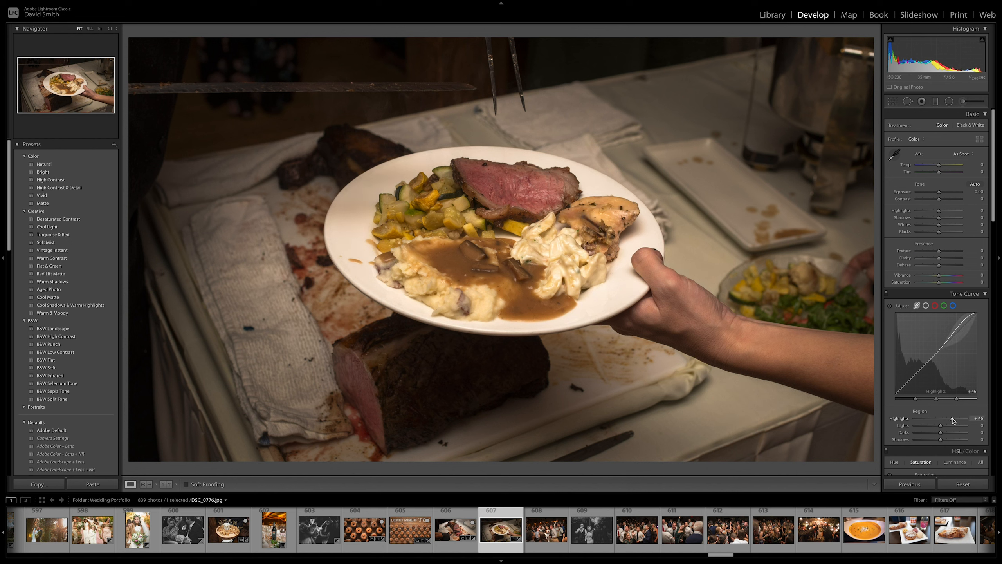
pyautogui.moveTo(953, 419); pyautogui.dragTo(947, 420)
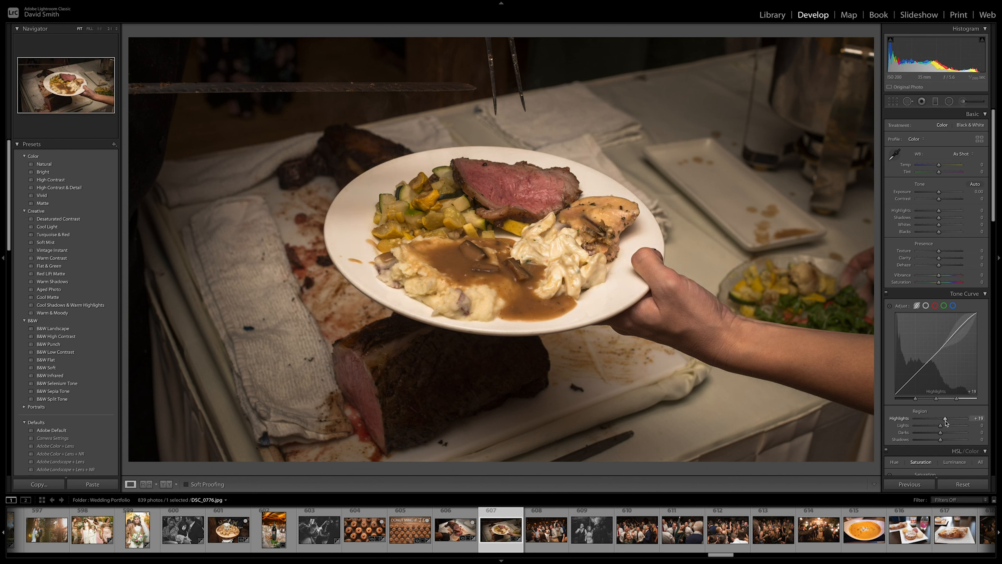
pyautogui.scroll(-3, 942, 274)
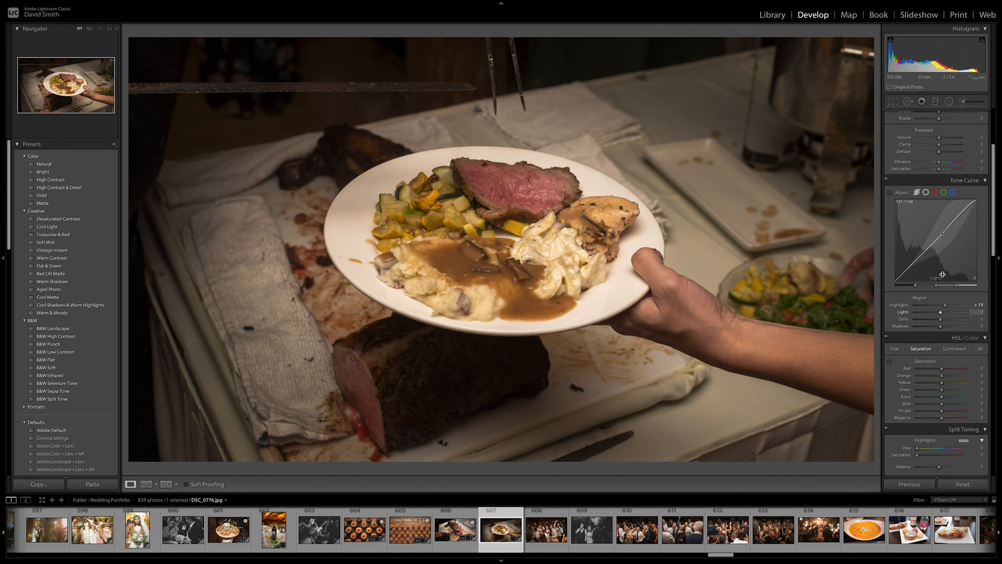
pyautogui.scroll(-1, 949, 324)
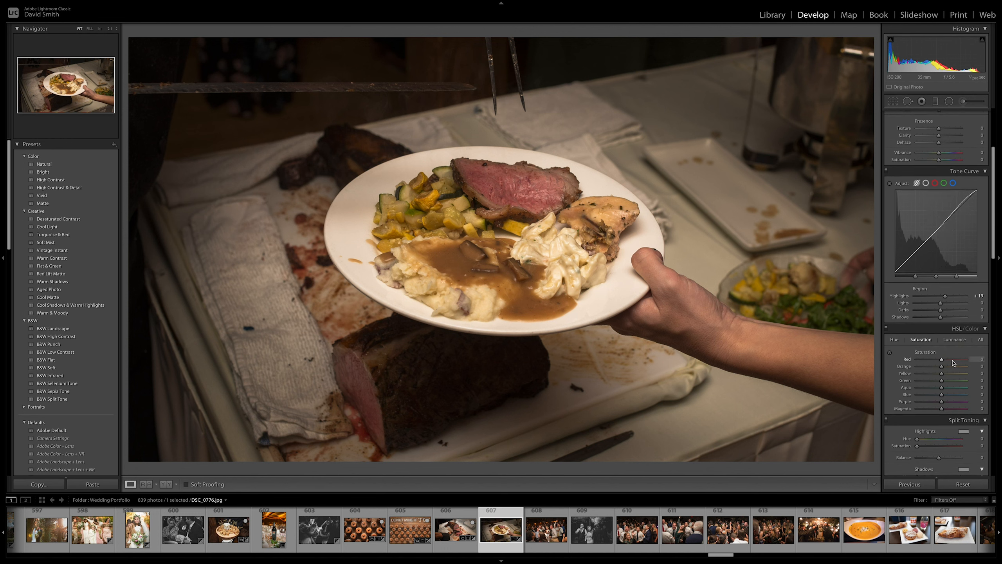
pyautogui.moveTo(942, 360); pyautogui.dragTo(929, 362)
pyautogui.moveTo(978, 363); pyautogui.dragTo(957, 360)
pyautogui.moveTo(956, 360); pyautogui.dragTo(958, 360)
pyautogui.scroll(1, 958, 360)
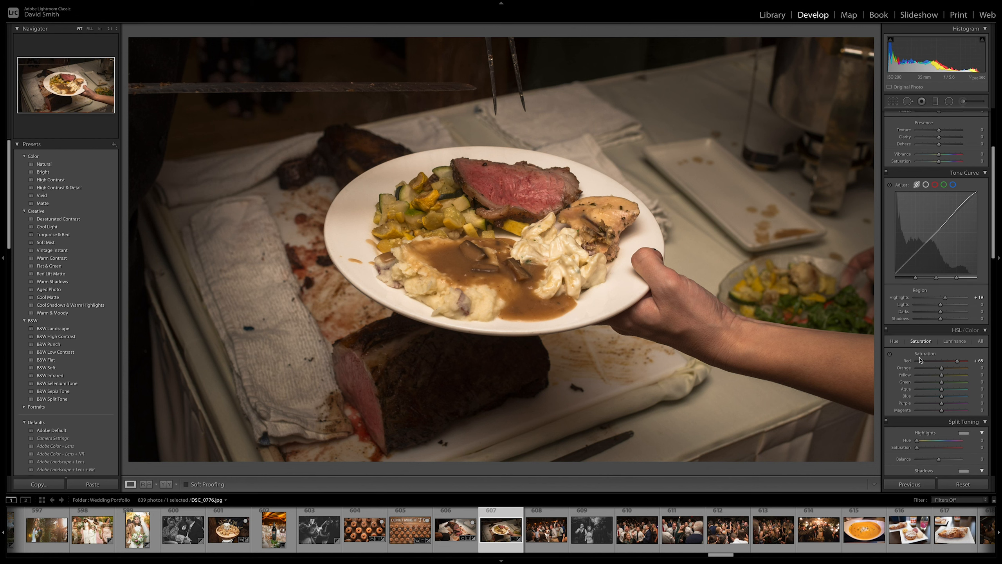
# Step: Compare the plate photo with its unedited state by resetting its settings and restoring them
pyautogui.scroll(-3, 921, 360)
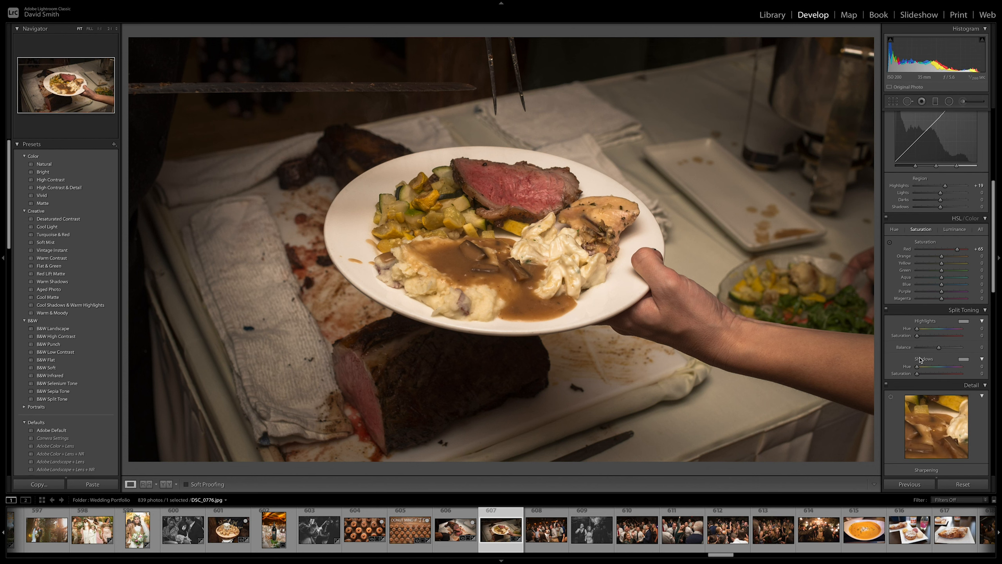
pyautogui.click(972, 486)
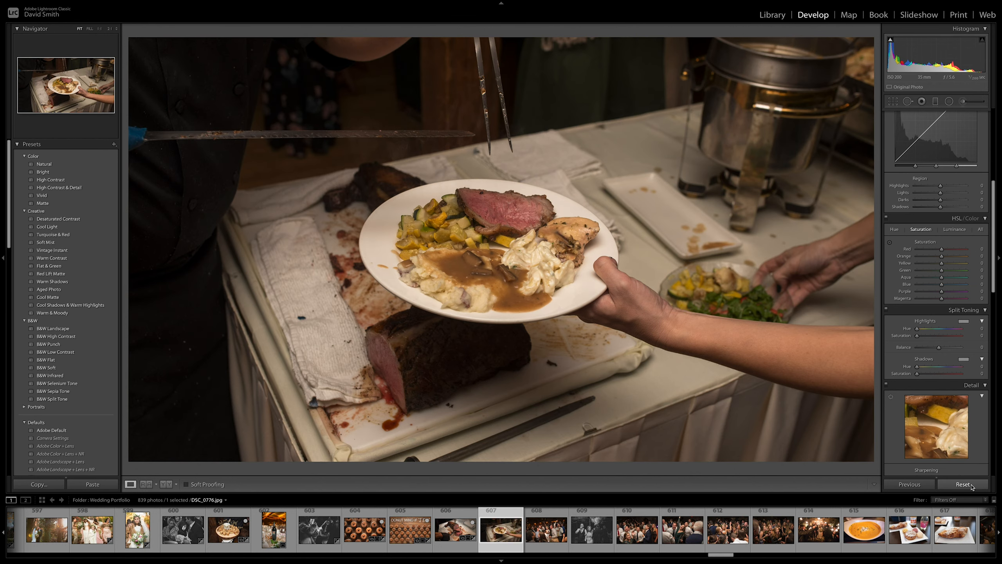
pyautogui.hotkey('ctrl', 'z')
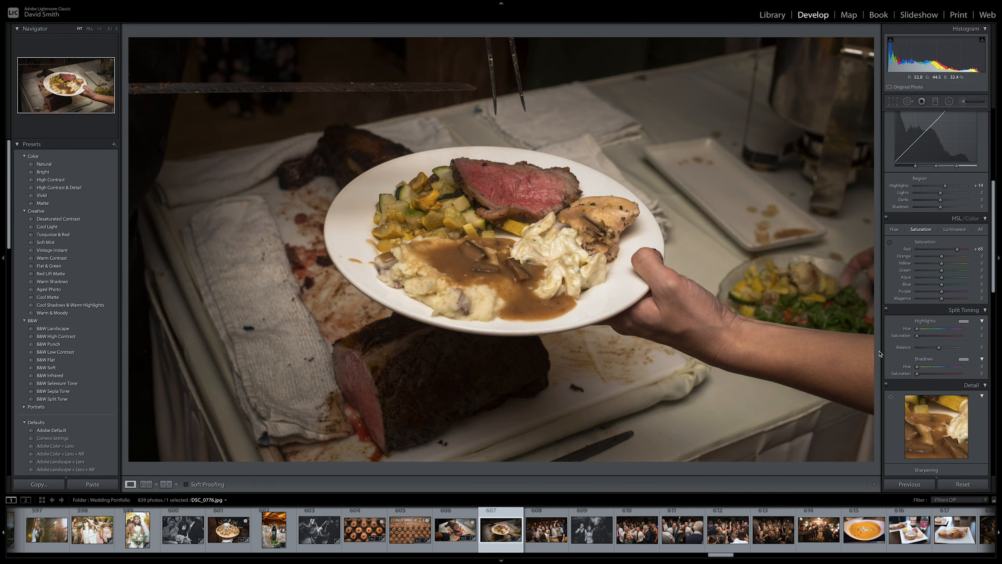
# Step: In the next photo, DSC_0922.jpg, set Highlights to −19 and Shadows to +21, and make a slight Dehaze adjustment
pyautogui.press('Right')
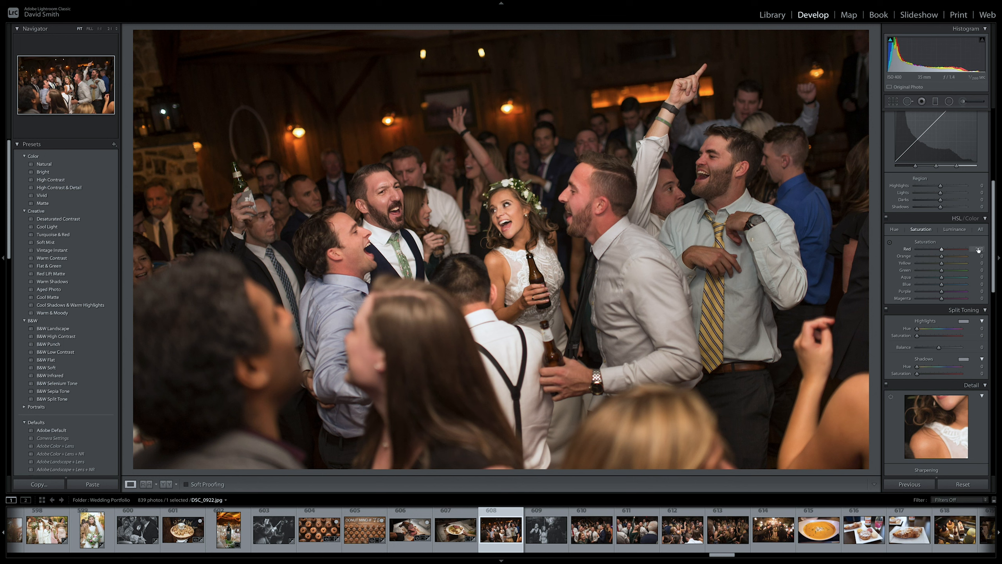
pyautogui.scroll(3, 954, 225)
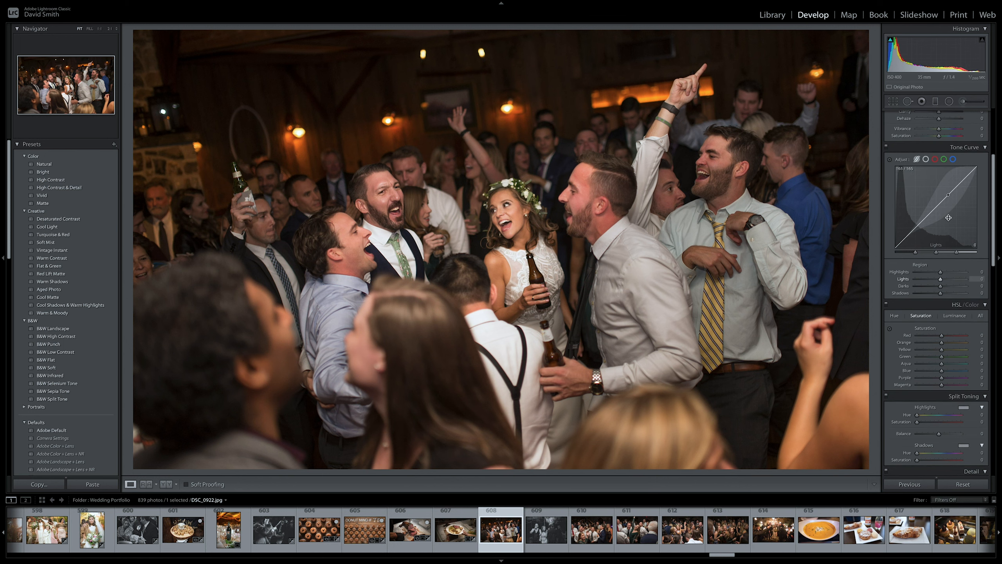
pyautogui.scroll(5, 951, 210)
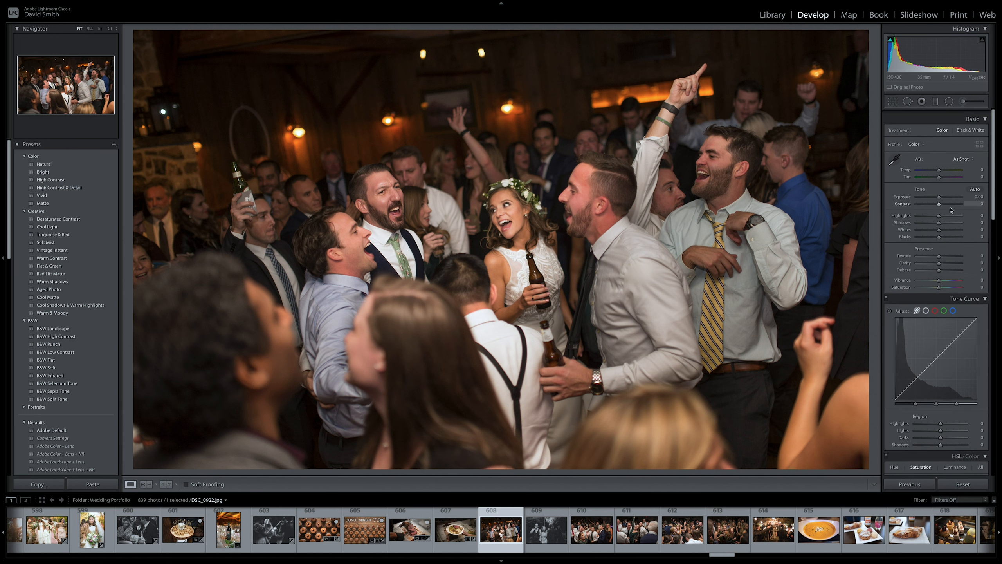
pyautogui.scroll(-1, 950, 209)
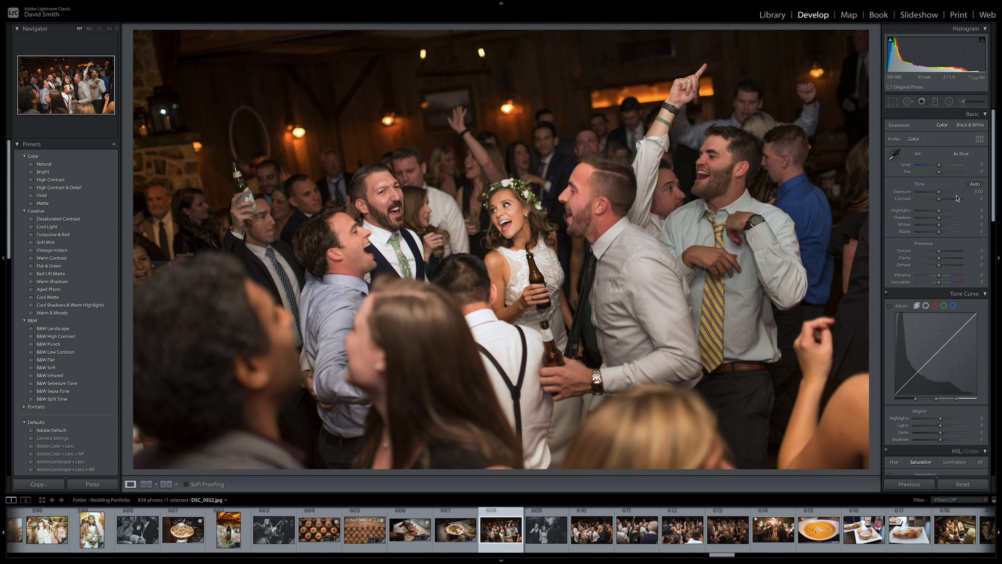
pyautogui.moveTo(936, 212); pyautogui.dragTo(943, 218)
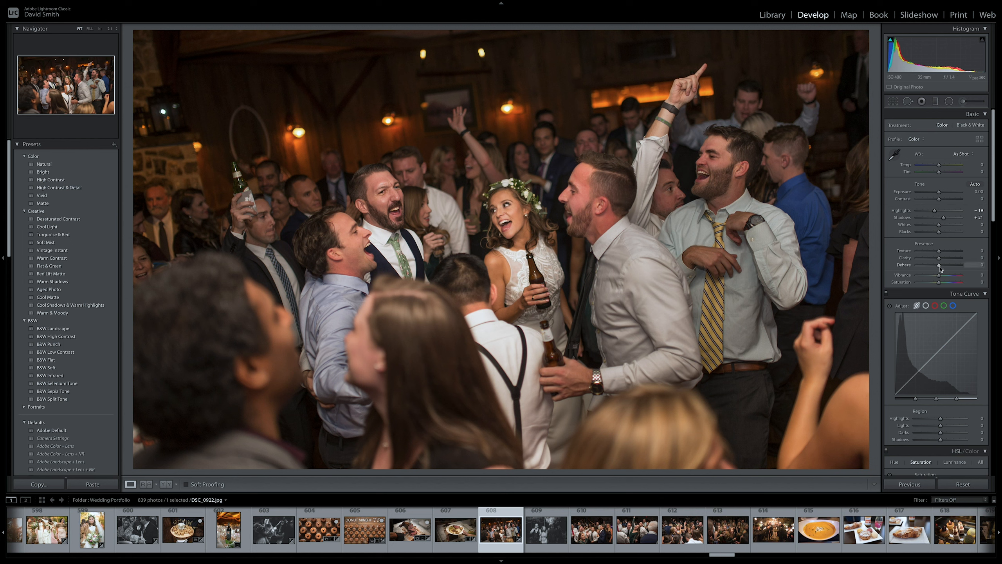
pyautogui.moveTo(940, 268); pyautogui.dragTo(943, 269)
pyautogui.moveTo(941, 268)
pyautogui.mouseDown()
pyautogui.moveTo(921, 265)
pyautogui.moveTo(962, 269)
pyautogui.moveTo(941, 272)
pyautogui.mouseUp()
# Step: Raise the blue primary saturation in the calibration settings of the dance floor photo
pyautogui.scroll(-5, 900, 283)
pyautogui.scroll(-10, 900, 282)
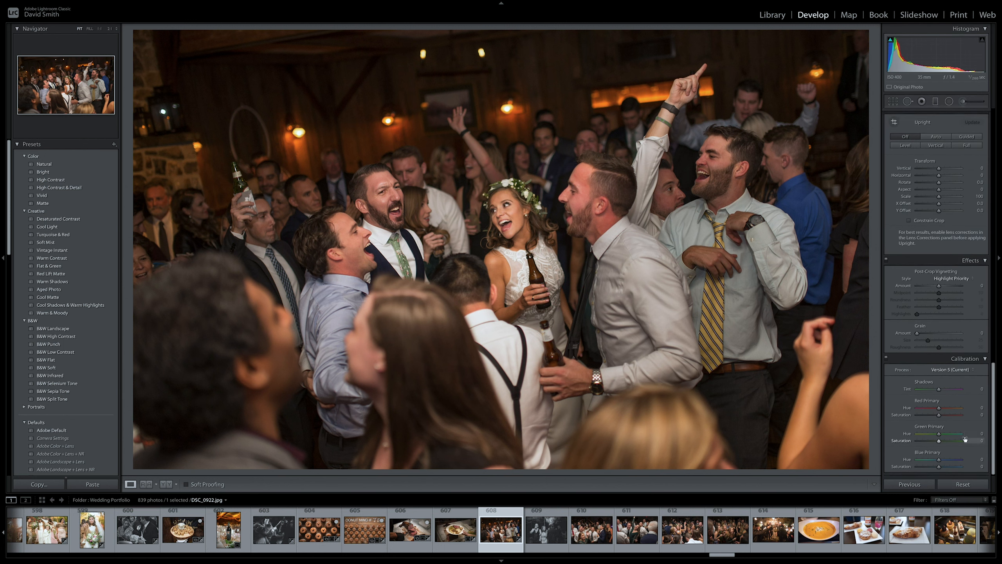
pyautogui.click(947, 467)
# Step: Set the yellow saturation of the dance floor photo to −33, trying full desaturation first
pyautogui.scroll(12, 928, 367)
pyautogui.scroll(4, 928, 361)
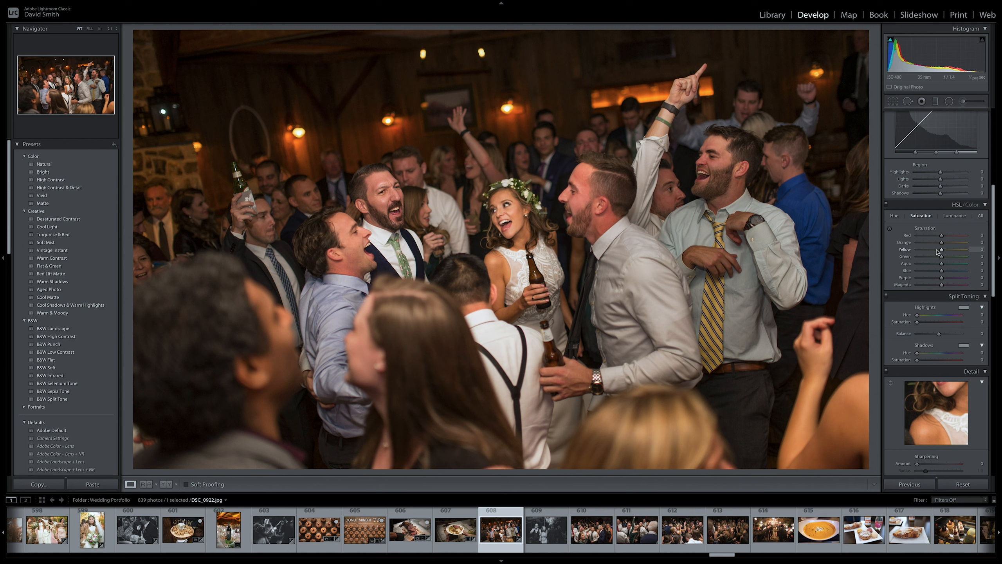
pyautogui.moveTo(940, 249); pyautogui.dragTo(901, 256)
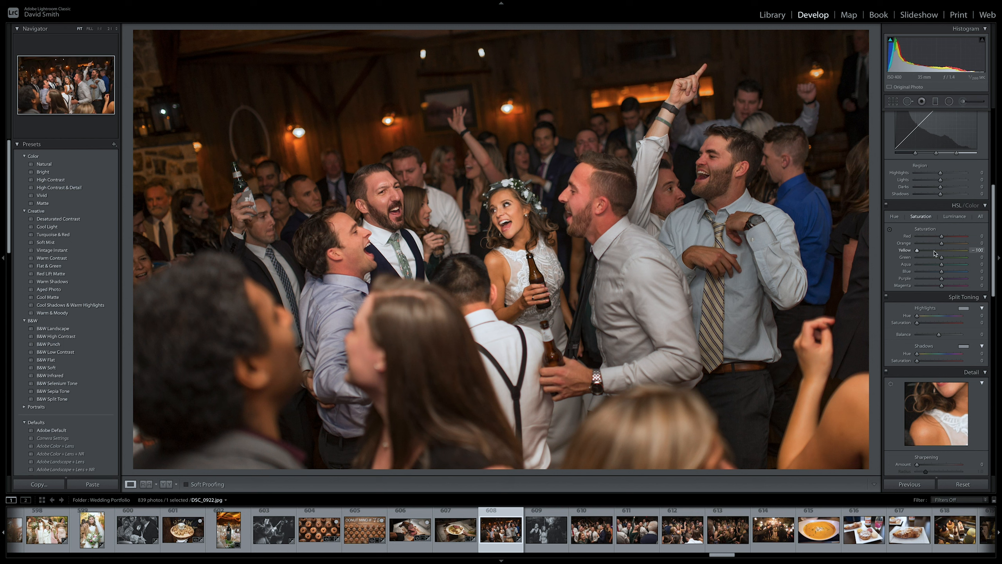
pyautogui.moveTo(933, 252); pyautogui.dragTo(916, 260)
pyautogui.moveTo(917, 250); pyautogui.dragTo(934, 252)
pyautogui.scroll(-1, 933, 253)
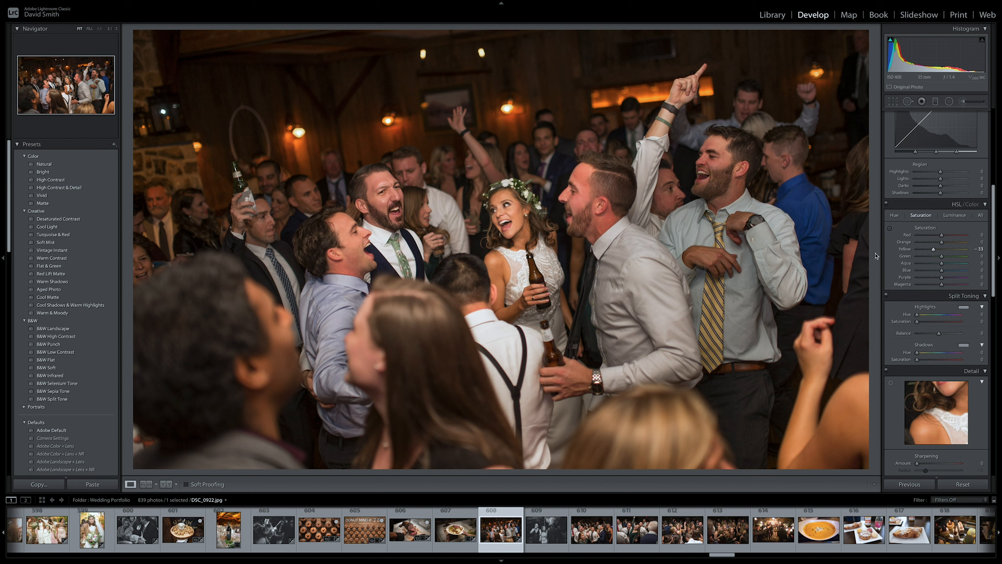
# Step: Compare the dance floor photo with its unedited state, restore its edits and go to the next photo, DSC_1031-Edit-Edit.jpg
pyautogui.click(962, 486)
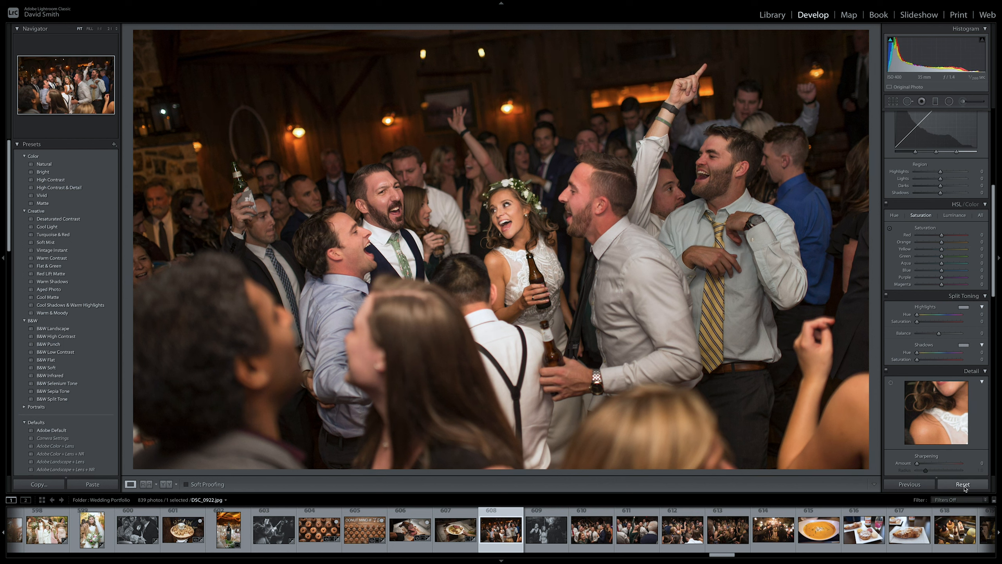
pyautogui.hotkey('ctrl', 'z')
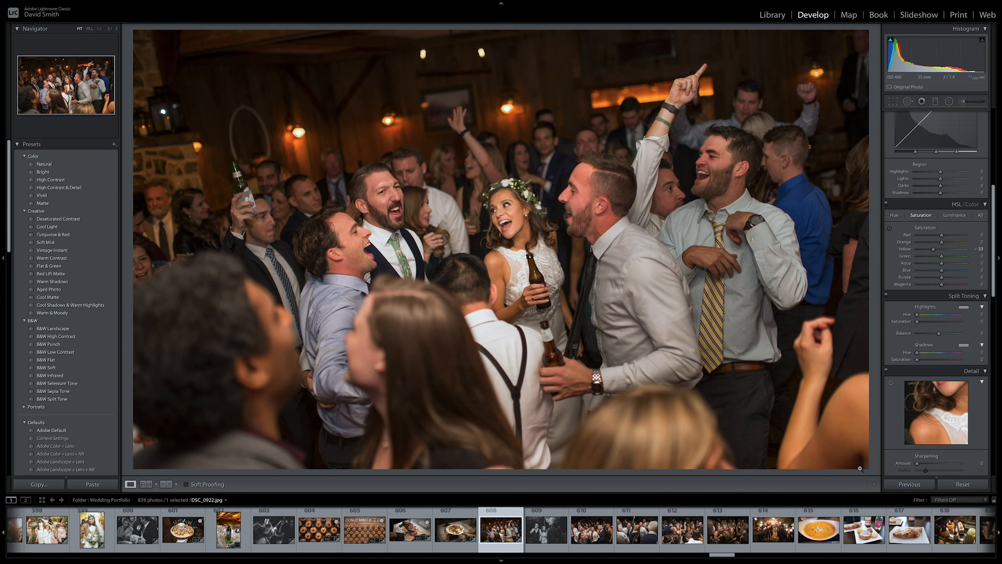
pyautogui.press('Right')
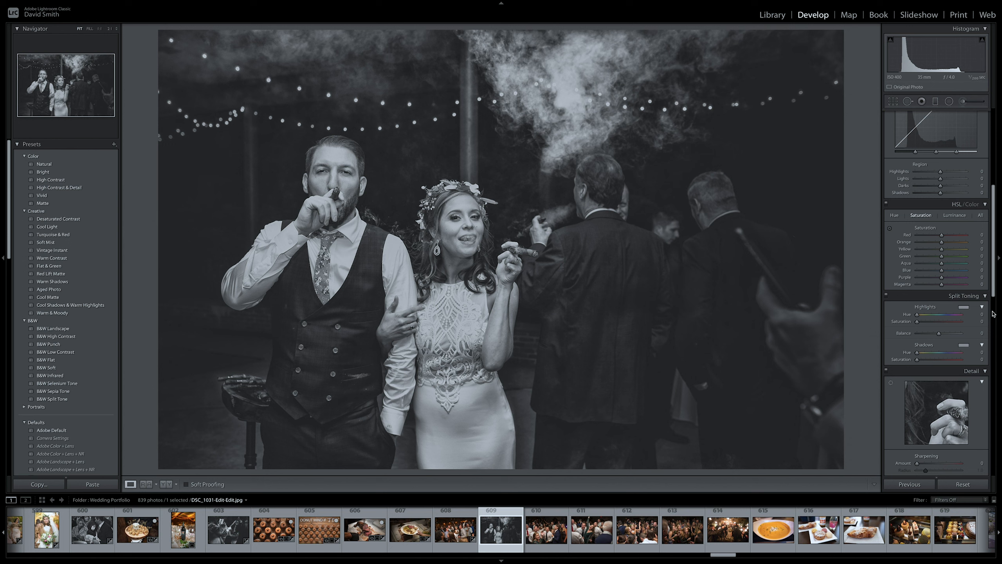
# Step: Set Dehaze to +24 on the black-and-white photo and draw a slanted graduated filter with Exposure −0.44 and Highlights −25 across its upper part
pyautogui.scroll(5, 956, 260)
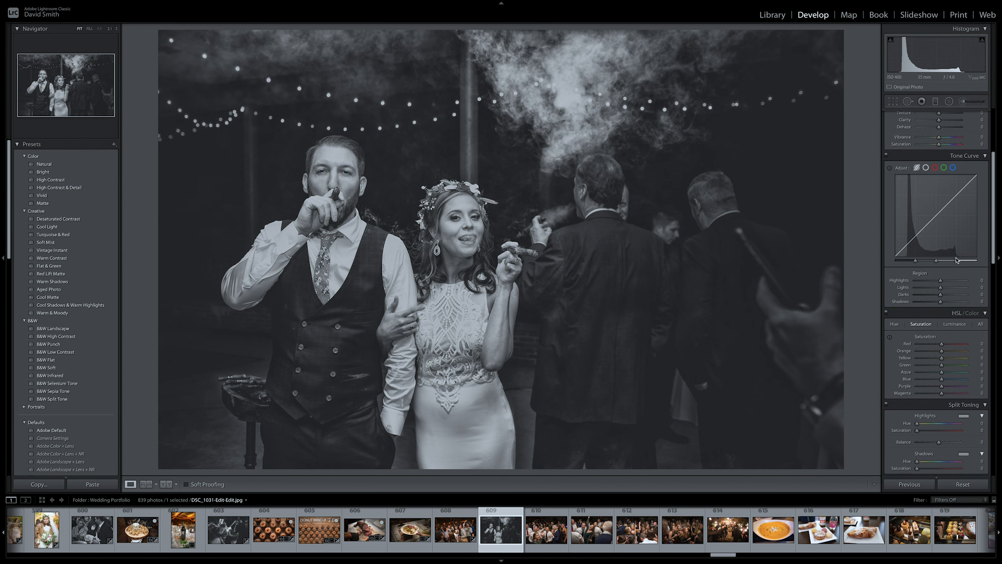
pyautogui.scroll(2, 956, 259)
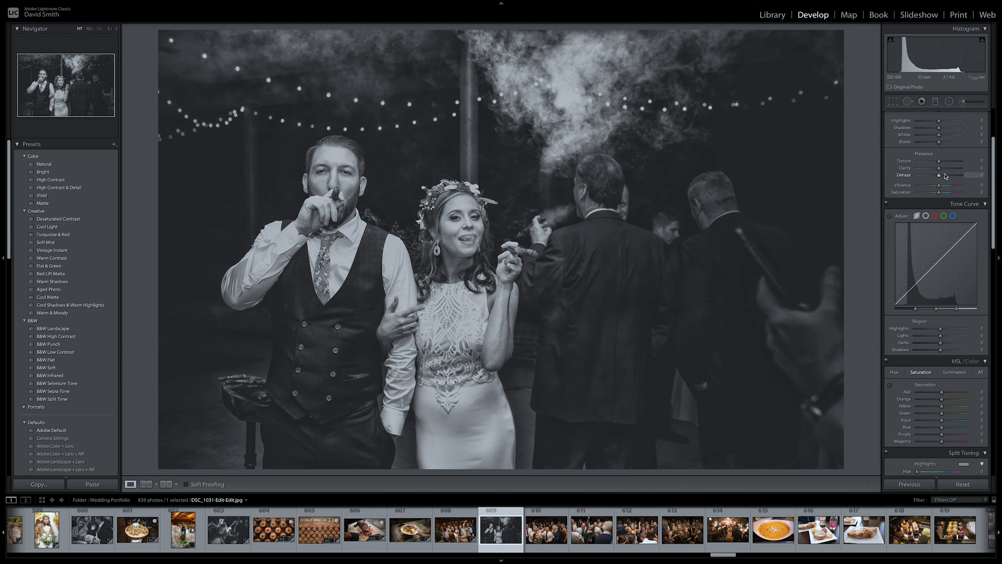
pyautogui.moveTo(939, 175); pyautogui.dragTo(944, 176)
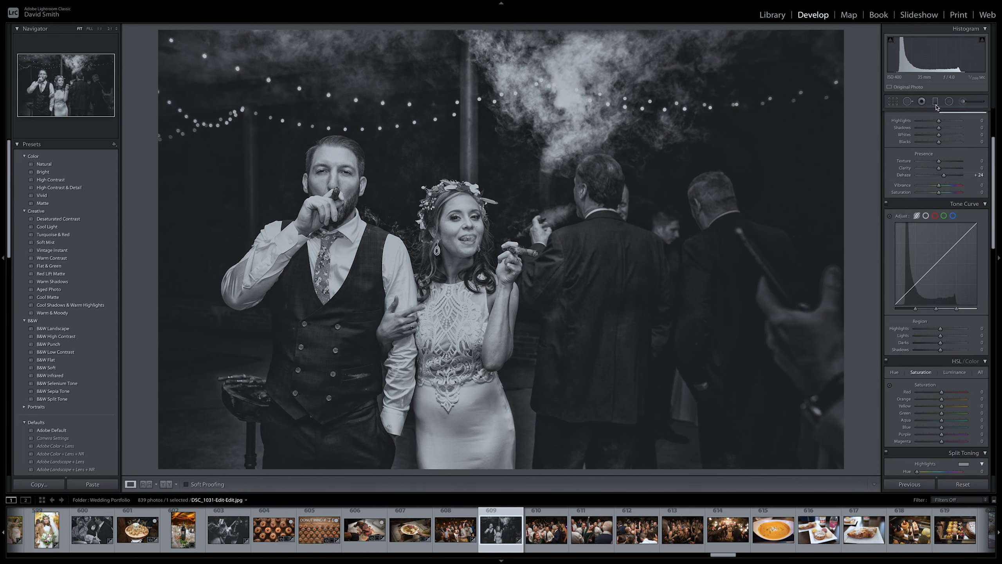
pyautogui.click(935, 101)
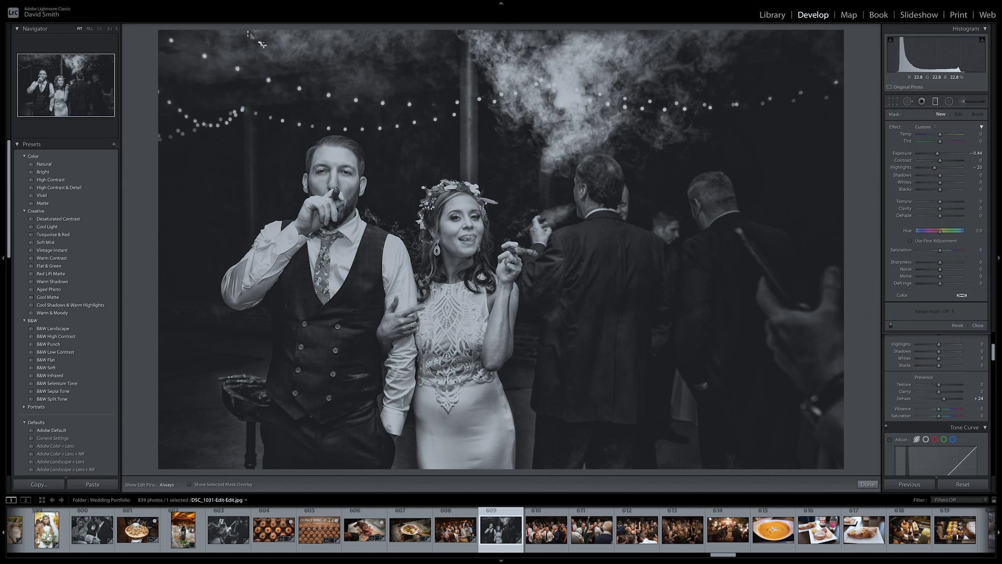
pyautogui.moveTo(249, 34); pyautogui.dragTo(268, 173)
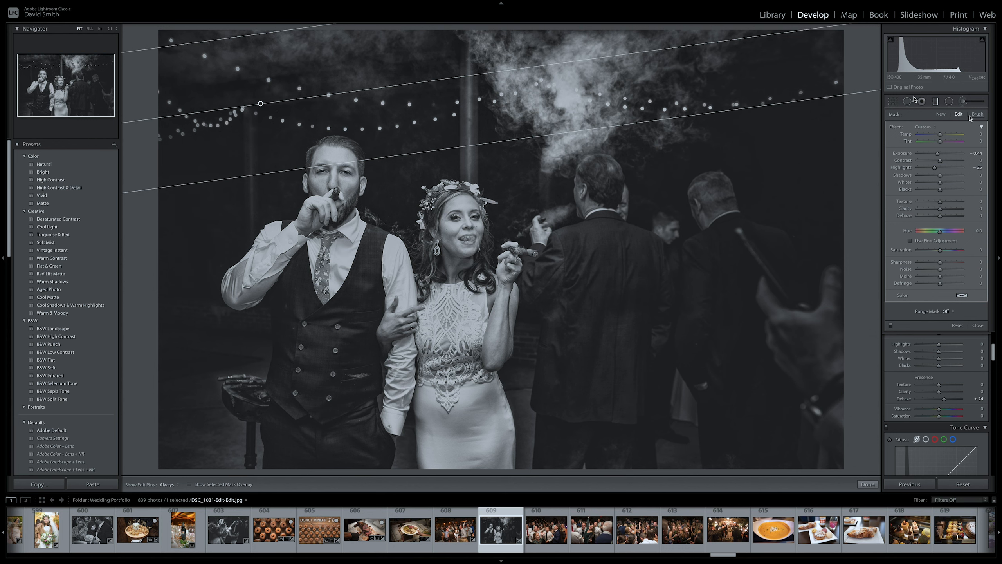
# Step: Unlock the crop's aspect ratio and crop the black-and-white photo slightly inward from its upper-right corner
pyautogui.click(891, 102)
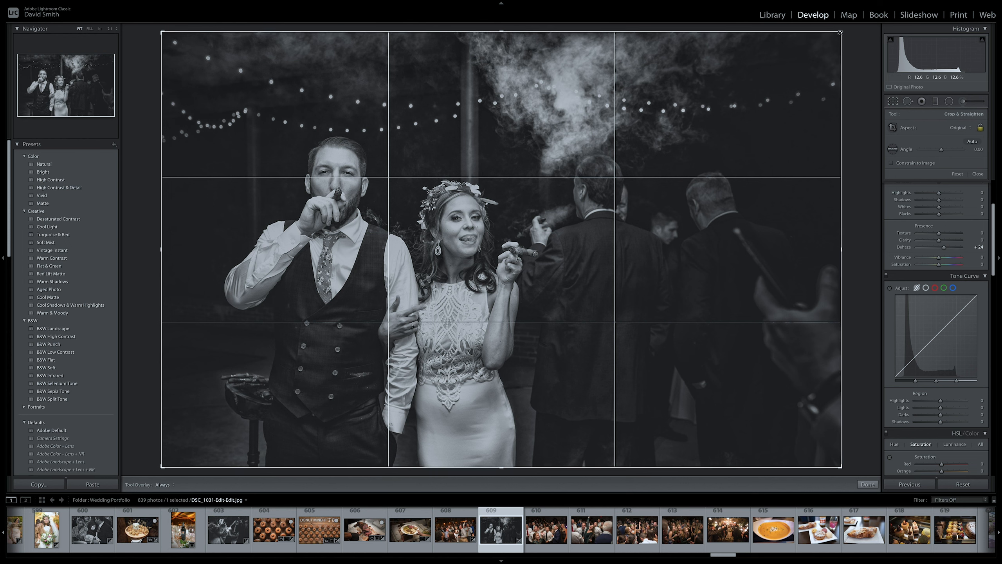
pyautogui.moveTo(840, 34); pyautogui.dragTo(929, 3)
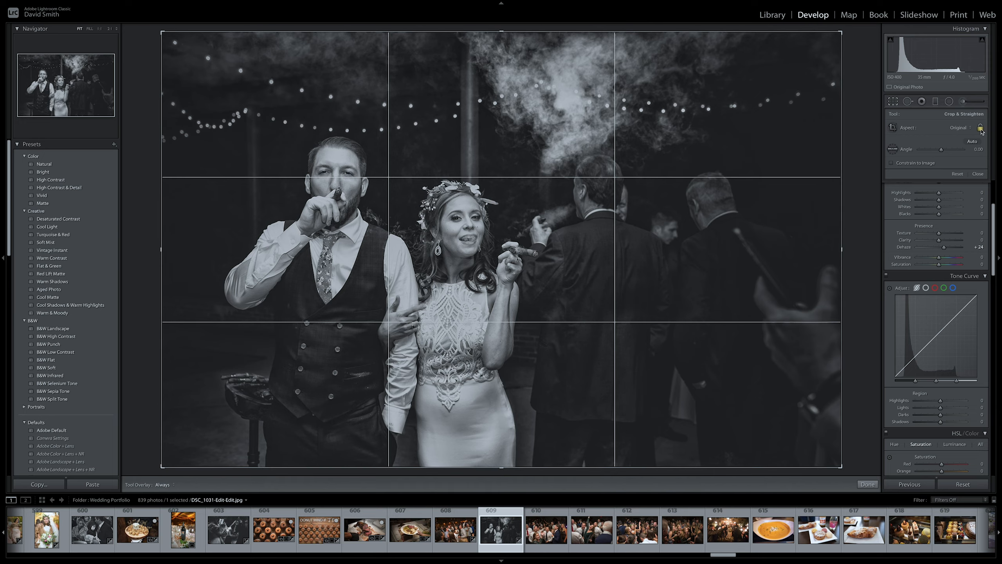
pyautogui.click(979, 129)
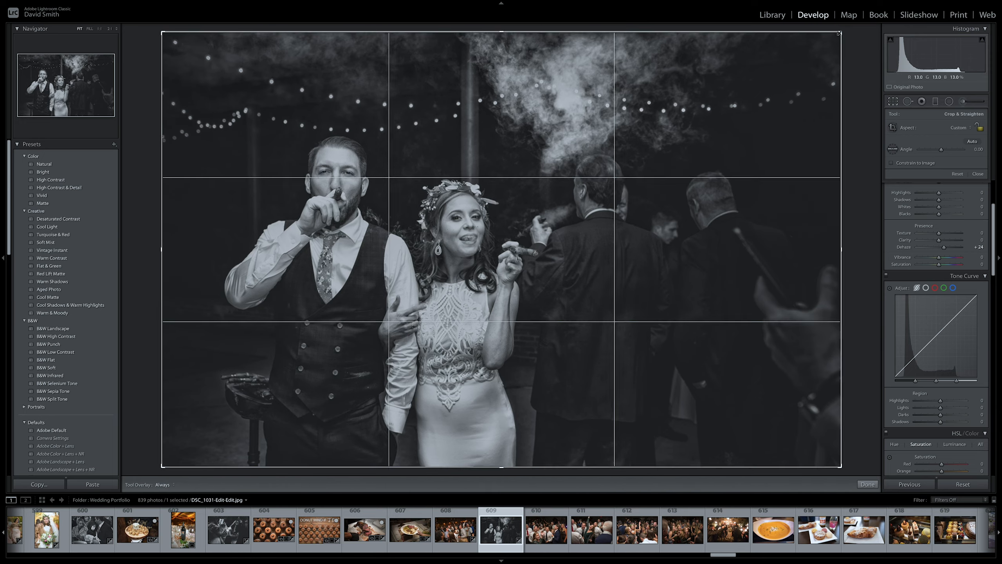
pyautogui.moveTo(840, 34); pyautogui.dragTo(816, 45)
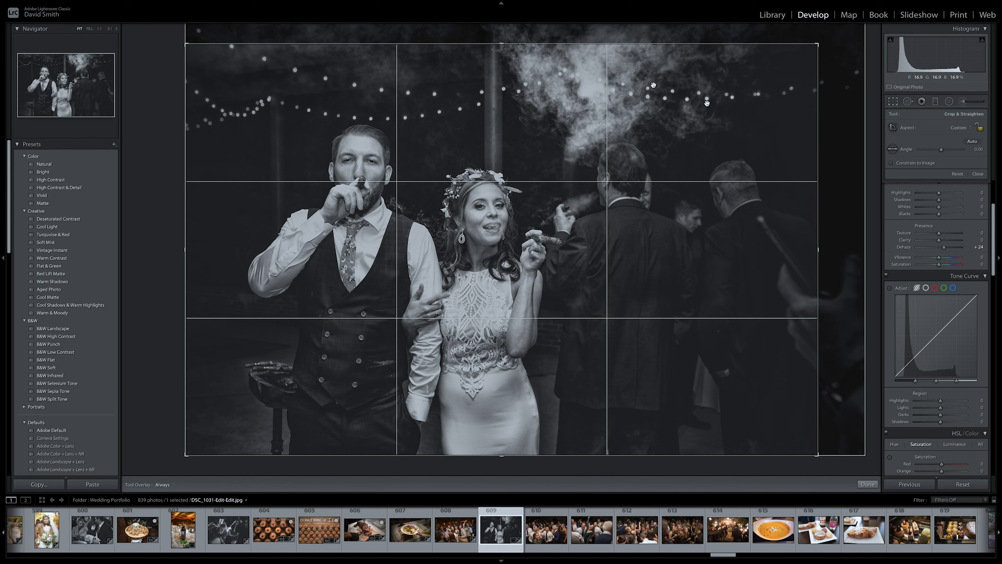
pyautogui.press('Return')
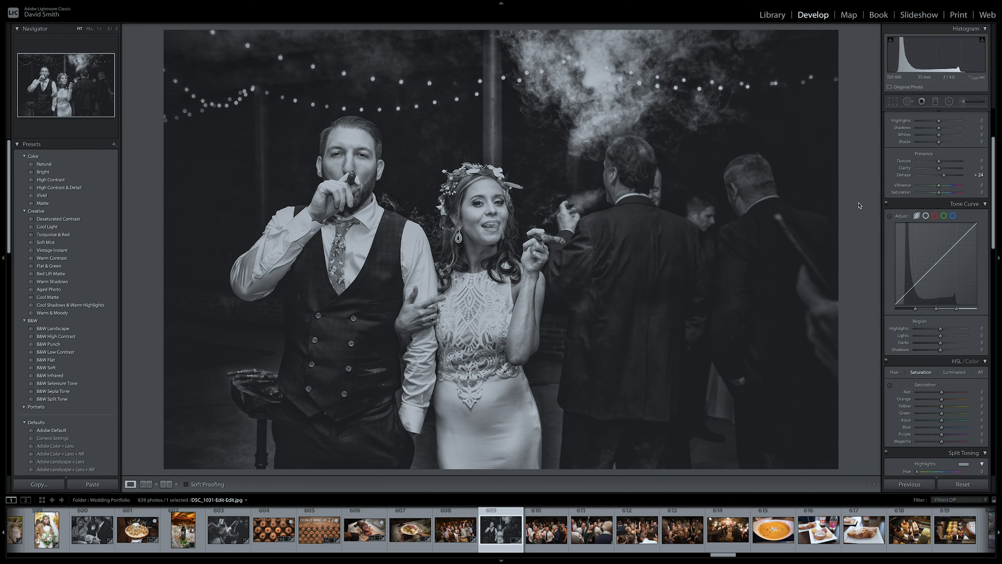
# Step: Skip past the dance floor photo and open the appetizer tray photo DSC_5392.jpg
pyautogui.press('Right')
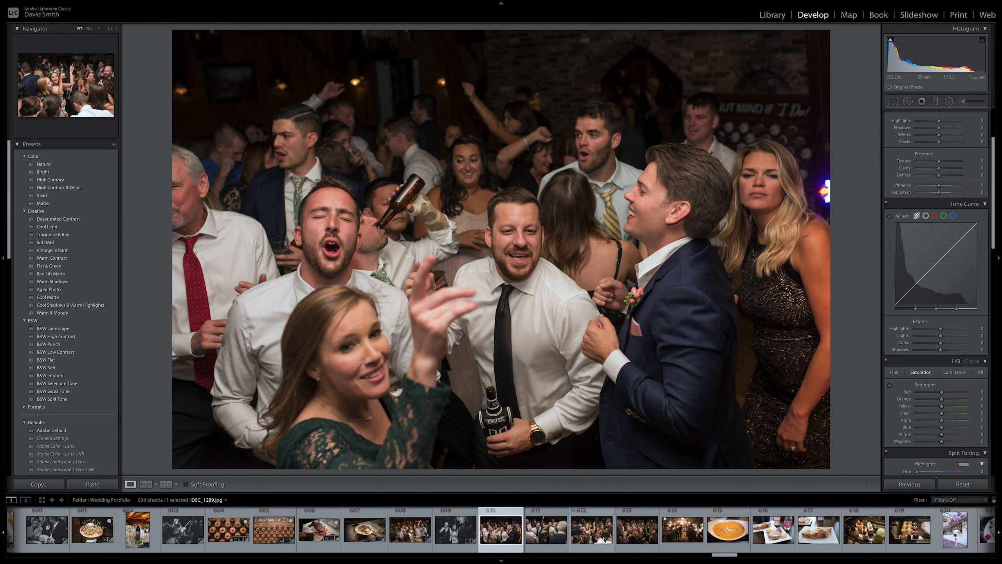
pyautogui.scroll(-6, 647, 536)
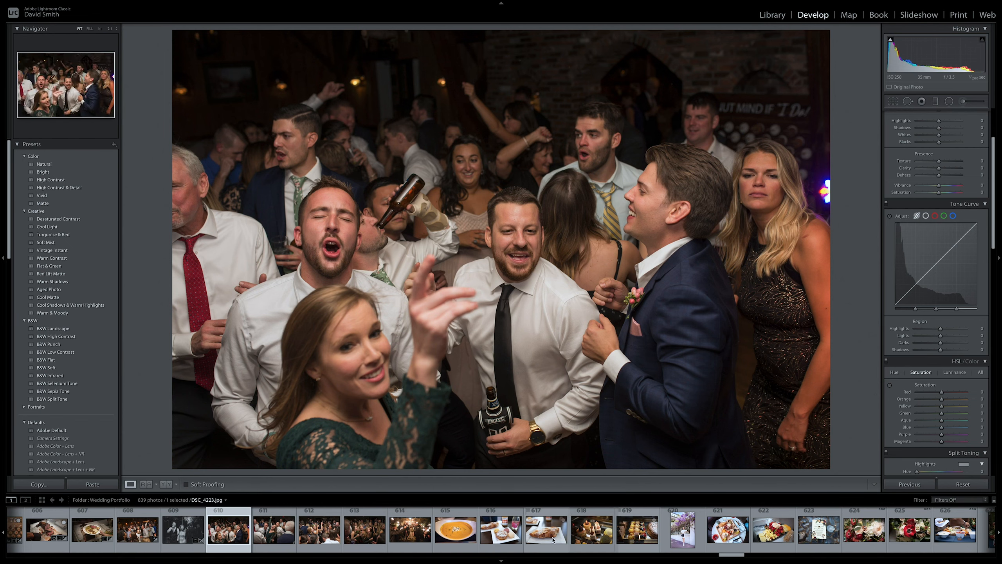
pyautogui.scroll(-12, 546, 537)
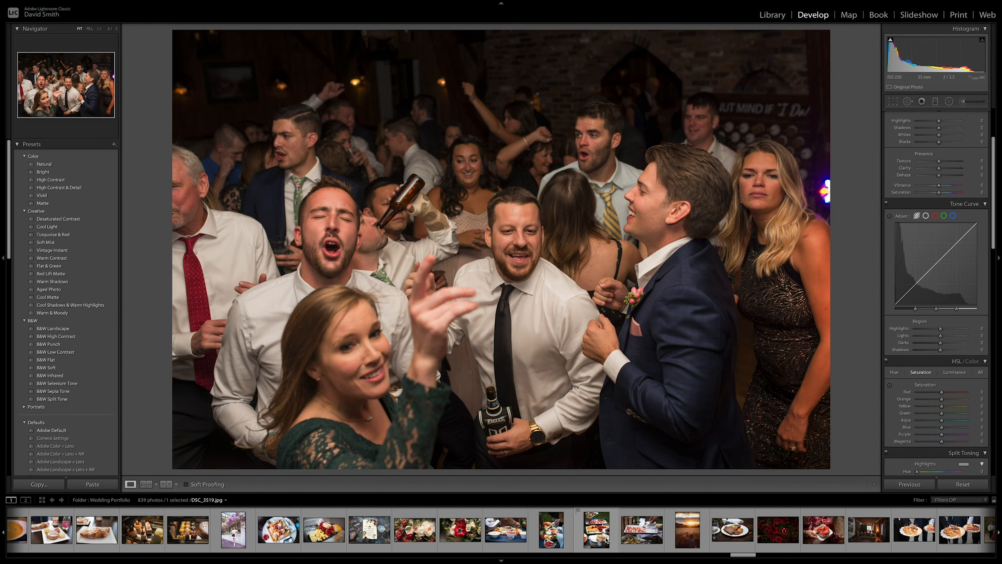
pyautogui.scroll(-7, 553, 538)
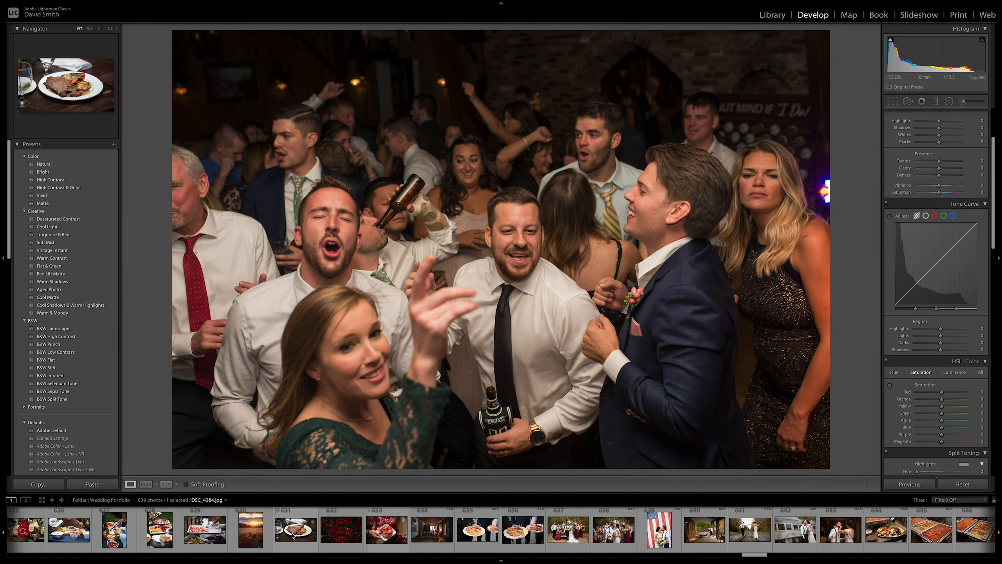
pyautogui.click(495, 541)
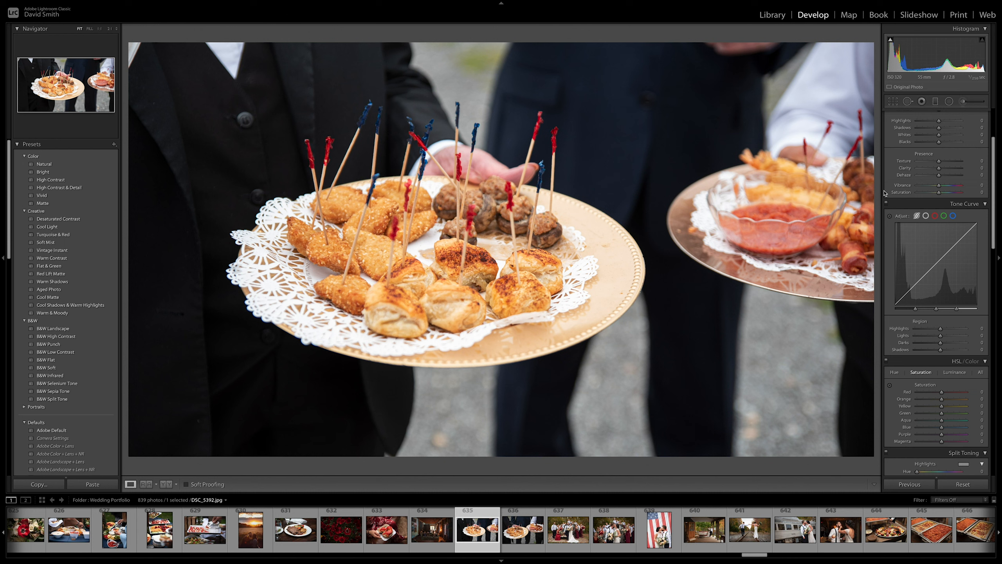
# Step: Set Highlights to −22 and Shadows to +18 for the appetizer tray photo
pyautogui.scroll(5, 935, 221)
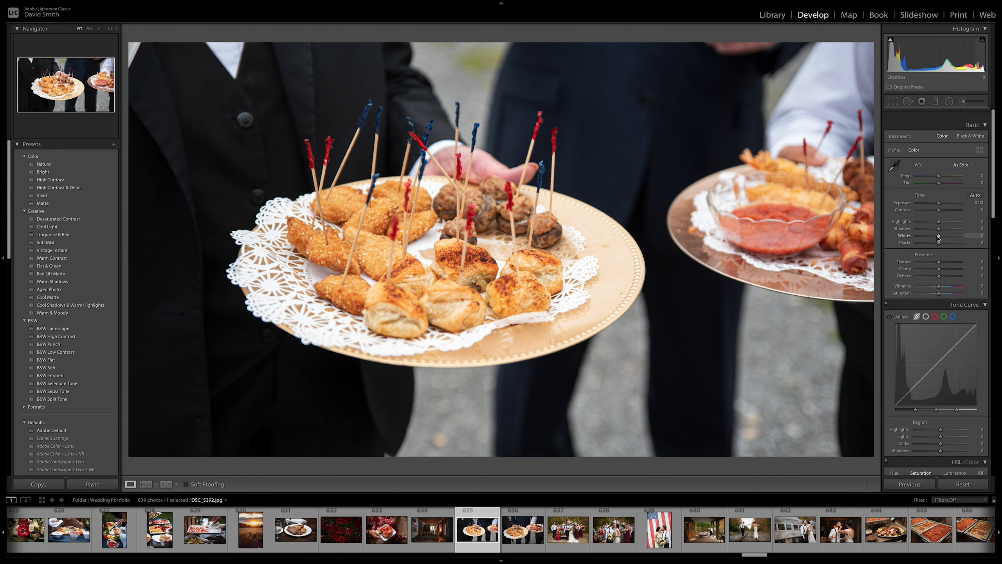
pyautogui.moveTo(938, 210); pyautogui.dragTo(932, 212)
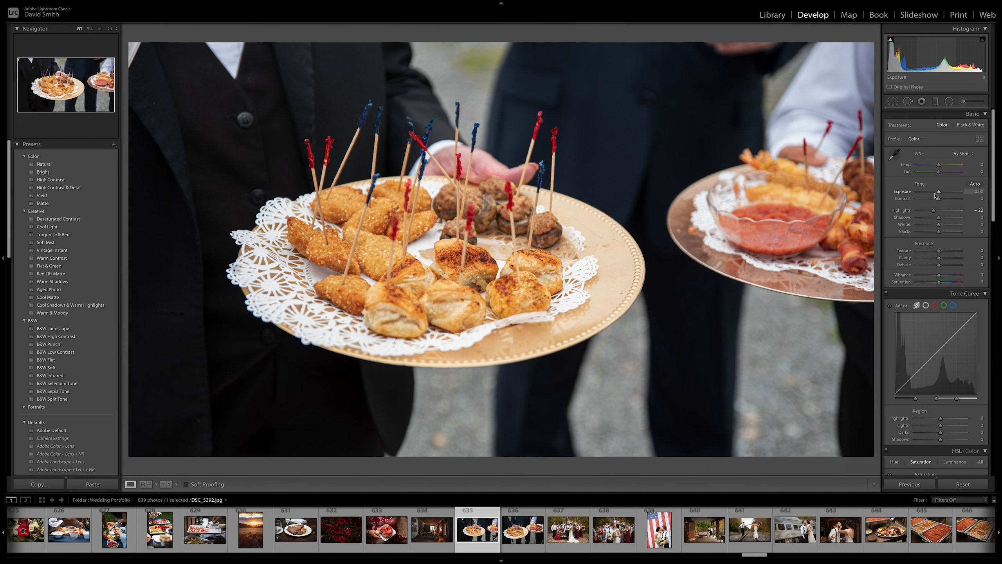
pyautogui.moveTo(939, 217); pyautogui.dragTo(943, 219)
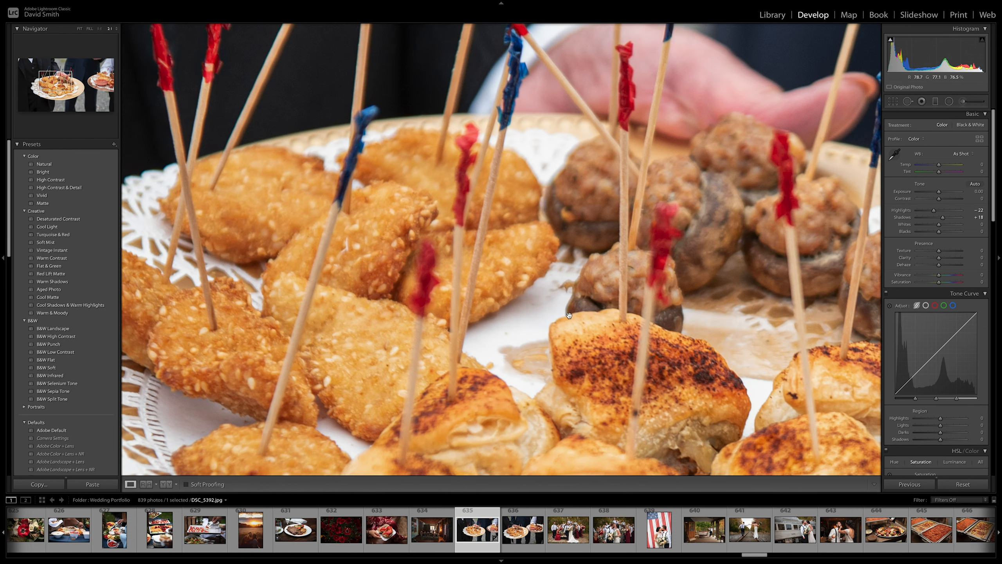
# Step: Inspect the detail of the pastries and stuffed mushrooms up close, then return to the full photo view
pyautogui.moveTo(569, 315); pyautogui.dragTo(381, 127)
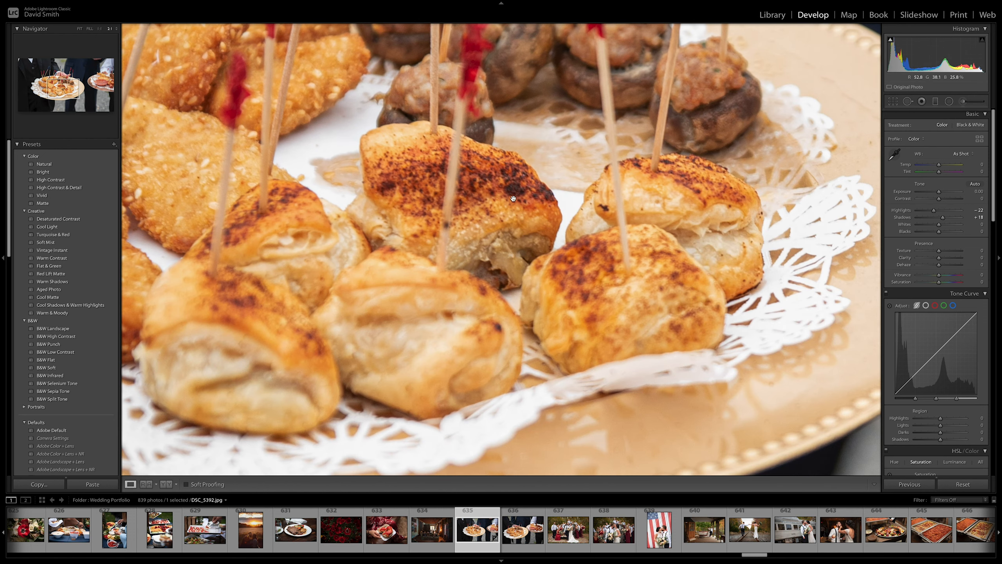
pyautogui.moveTo(500, 180)
pyautogui.mouseDown()
pyautogui.moveTo(546, 246)
pyautogui.moveTo(632, 227)
pyautogui.mouseUp()
pyautogui.moveTo(369, 209)
pyautogui.mouseDown()
pyautogui.moveTo(543, 265)
pyautogui.moveTo(383, 300)
pyautogui.mouseUp()
pyautogui.moveTo(607, 263); pyautogui.dragTo(461, 264)
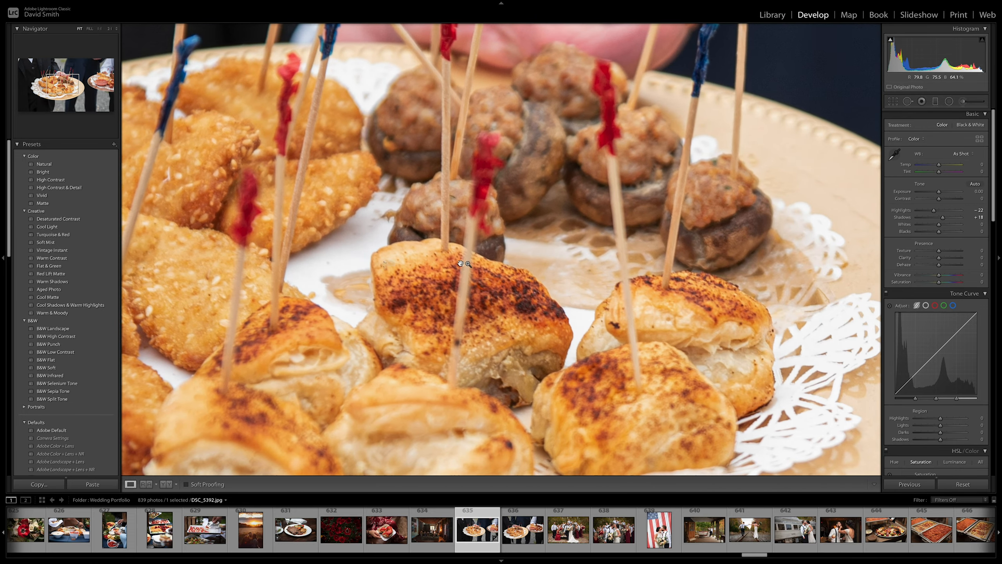
pyautogui.click(474, 264)
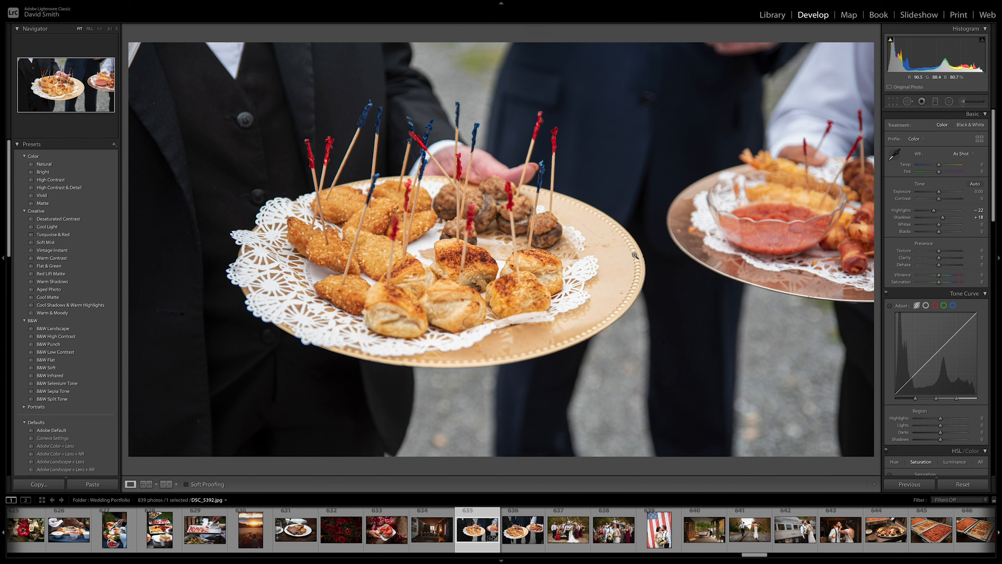
# Step: Open the shrimp platter photo DSC_4737.jpg further along the filmstrip and inspect the shrimp up close
pyautogui.press('b')
pyautogui.moveTo(754, 554); pyautogui.dragTo(851, 555)
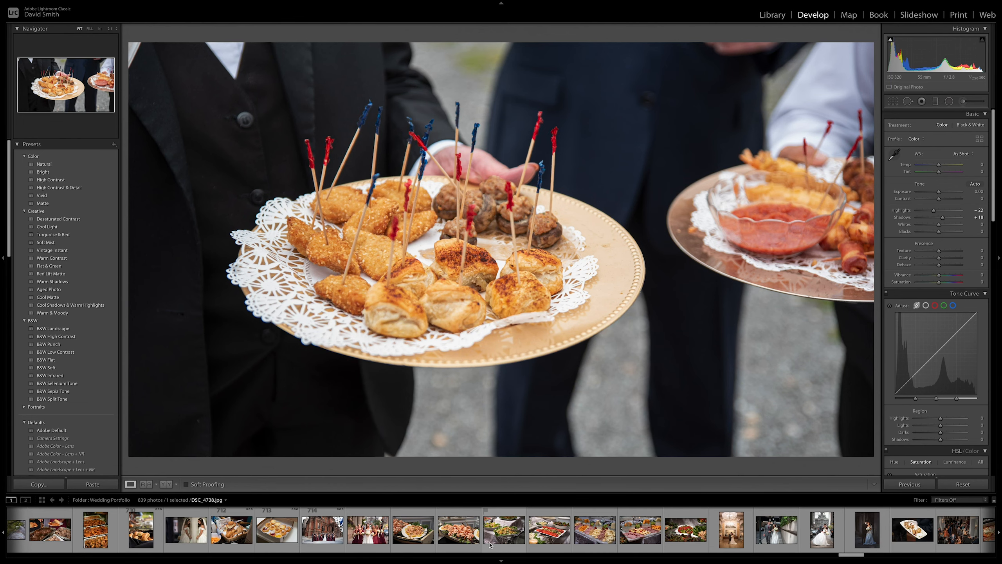
pyautogui.click(465, 539)
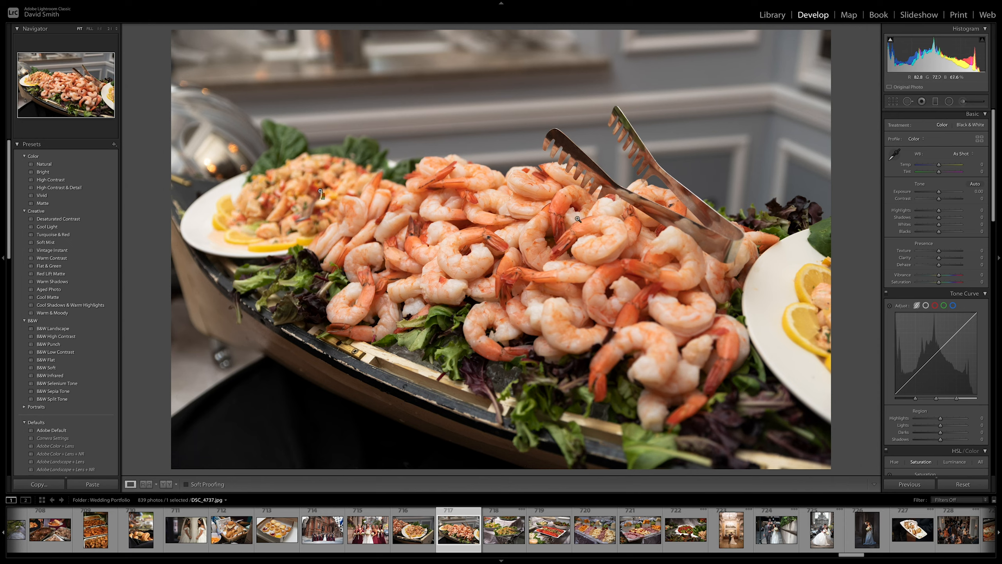
pyautogui.click(501, 268)
pyautogui.moveTo(384, 254); pyautogui.dragTo(435, 224)
pyautogui.click(435, 223)
# Step: Darken the shrimp photo with two graduated filters at Exposure −0.44 and Highlights −36, one slanted across the upper background and one from the left edge
pyautogui.click(930, 102)
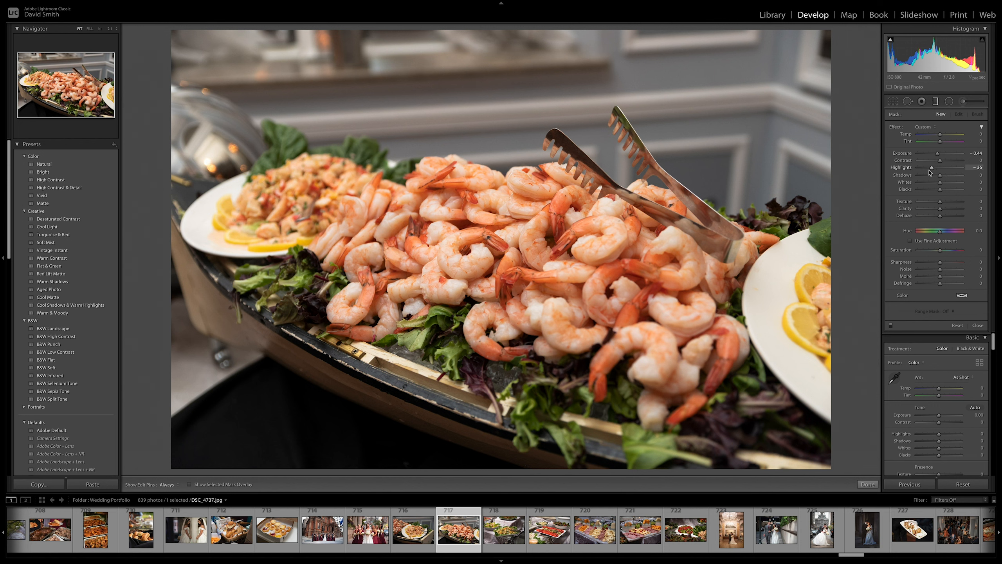
pyautogui.moveTo(622, 51); pyautogui.dragTo(627, 185)
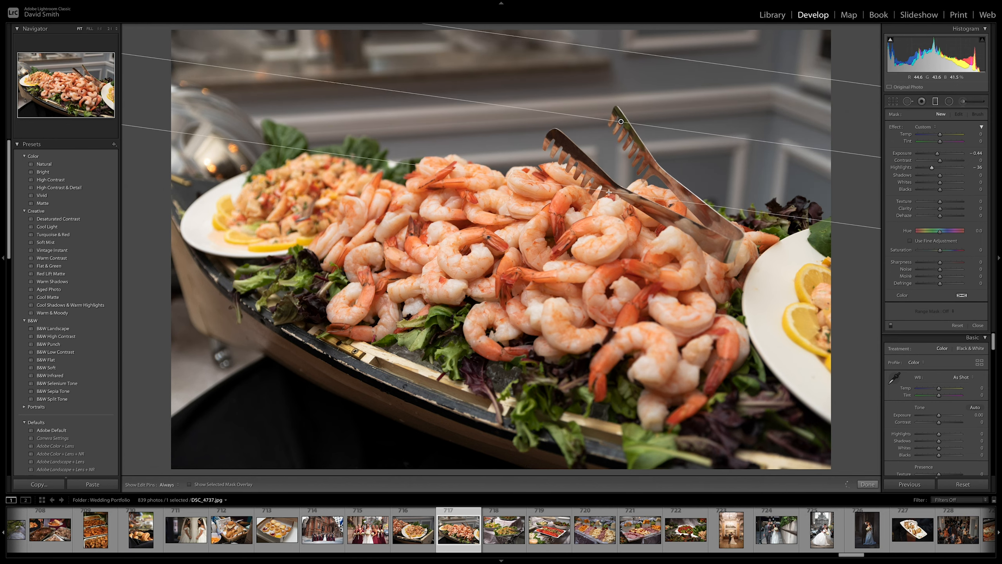
pyautogui.moveTo(629, 129); pyautogui.dragTo(609, 154)
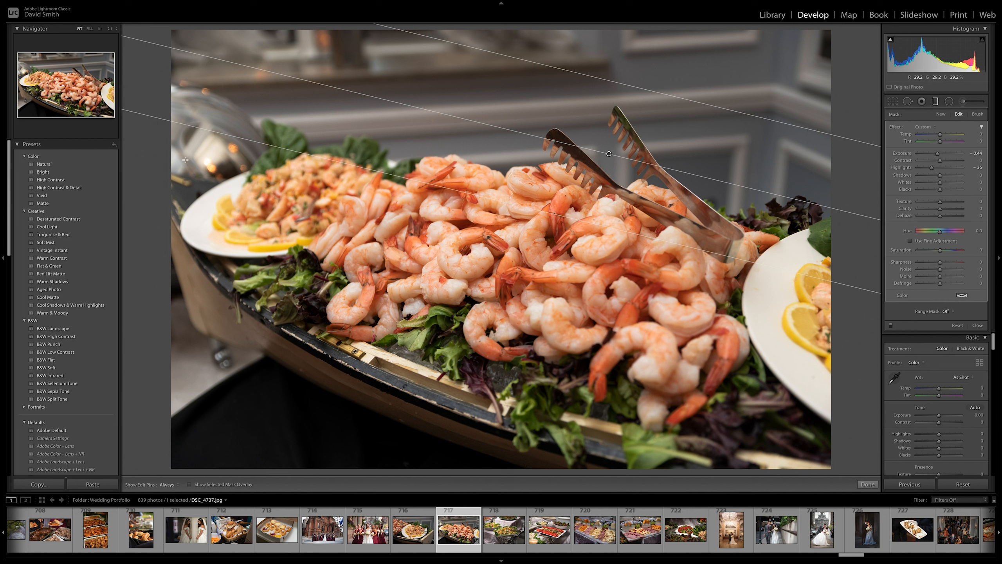
pyautogui.moveTo(160, 161); pyautogui.dragTo(372, 252)
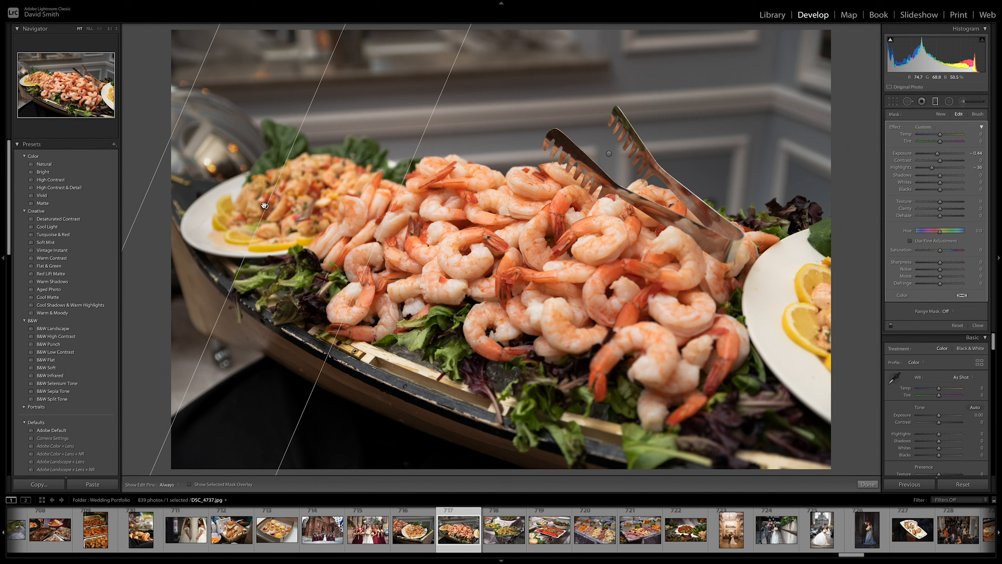
# Step: Switch the left graduated filter to brush editing, check the photo with the filter pins hidden and shown, and finish the filter editing
pyautogui.click(977, 114)
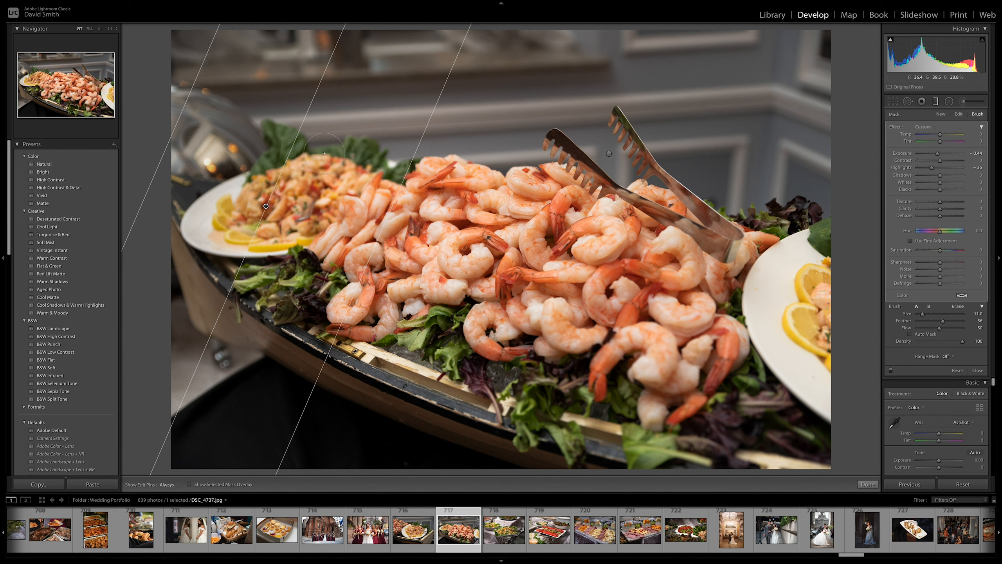
pyautogui.press('h')
pyautogui.press('h')
pyautogui.press('h')
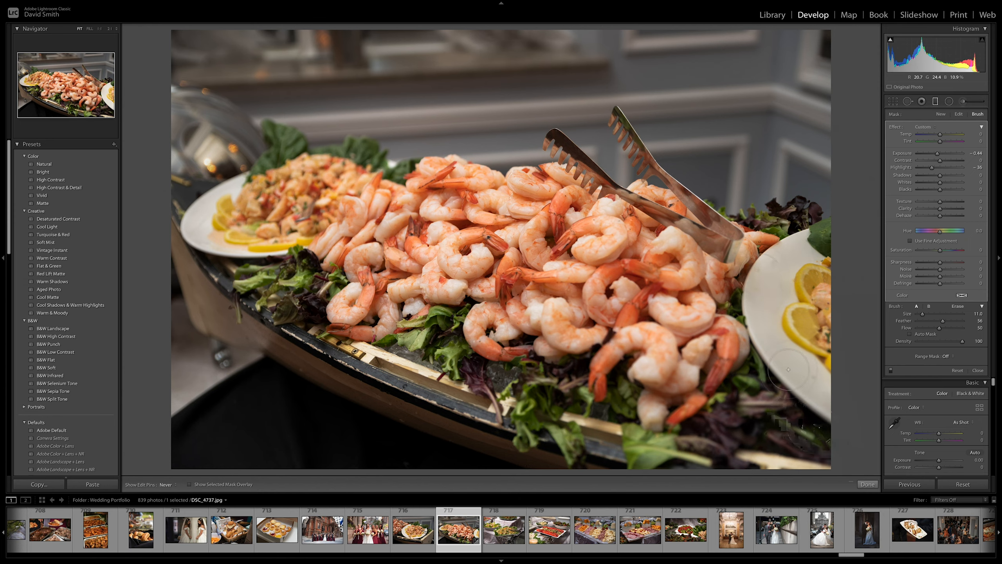
pyautogui.press('h')
pyautogui.press('h')
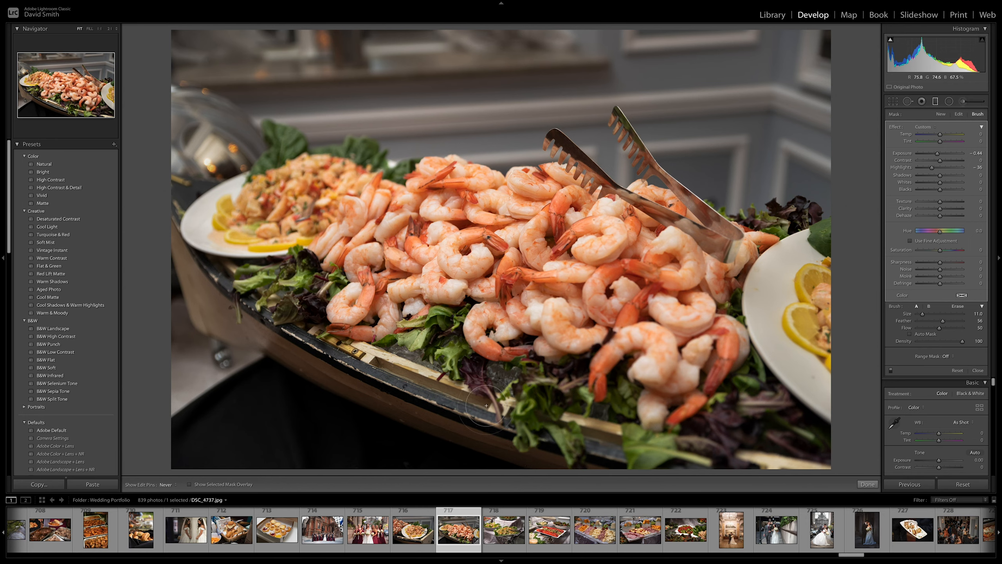
pyautogui.press('h')
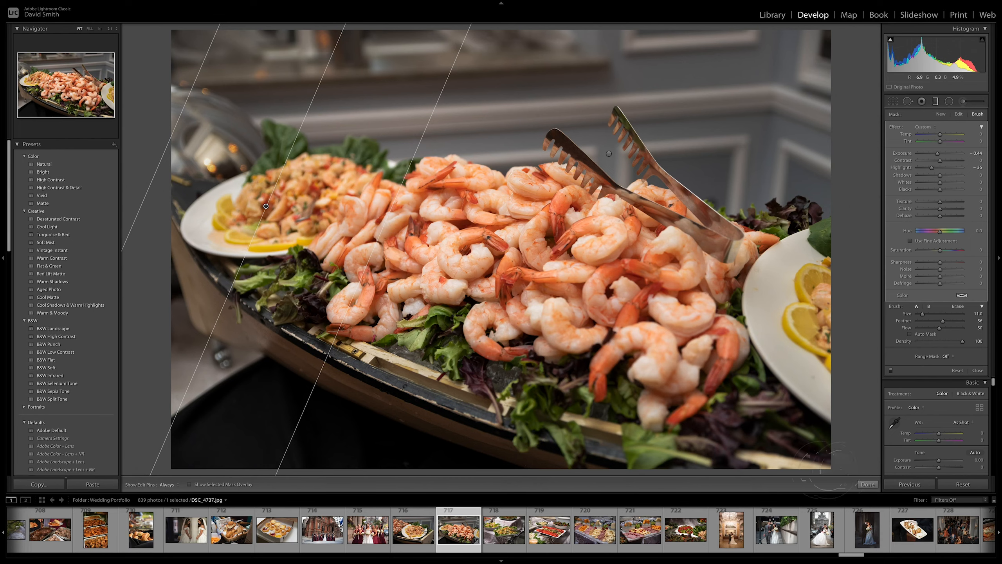
pyautogui.click(867, 484)
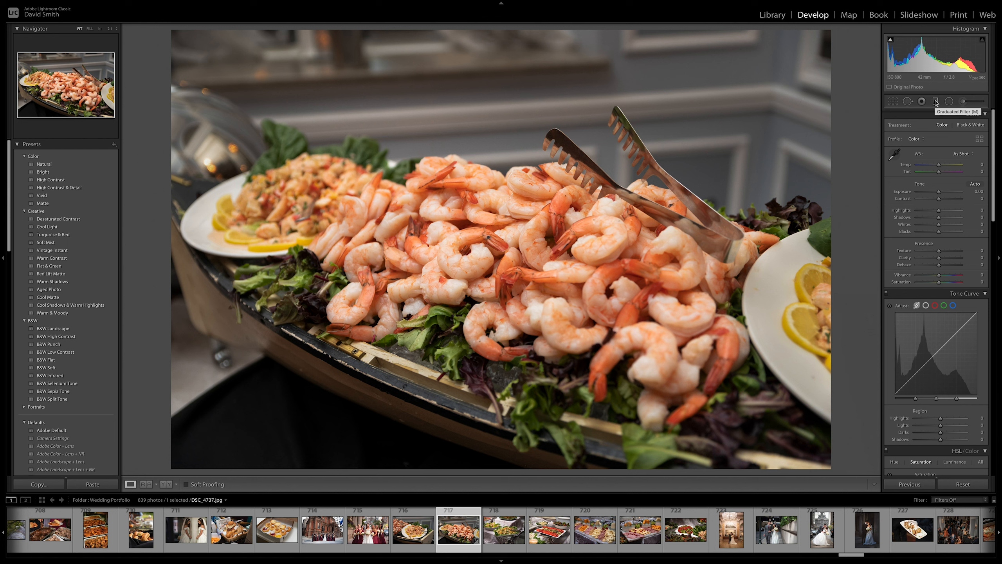
# Step: Crop the shrimp photo slightly inward from its upper-right corner, reposition the image within the crop and apply it
pyautogui.click(893, 101)
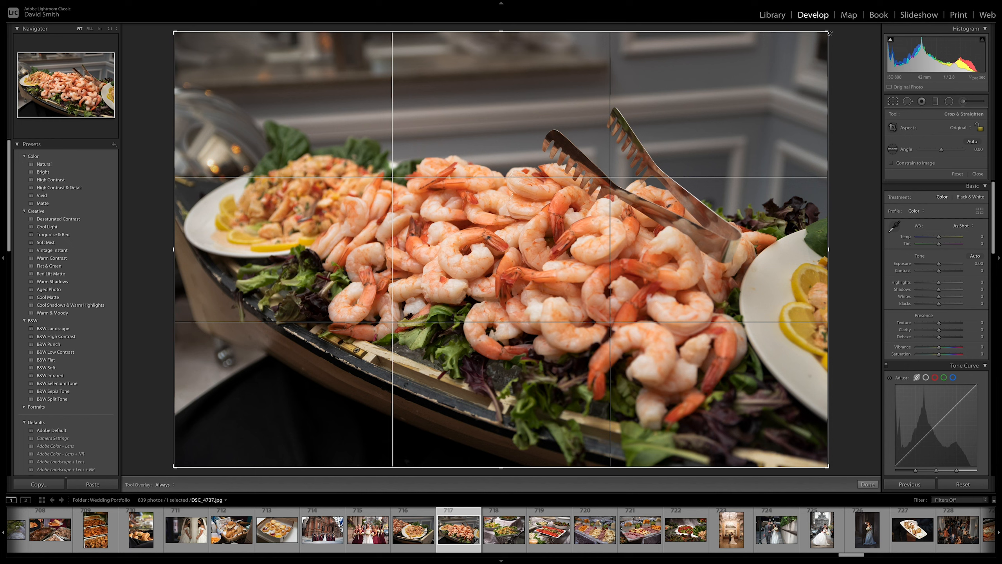
pyautogui.moveTo(829, 33); pyautogui.dragTo(813, 51)
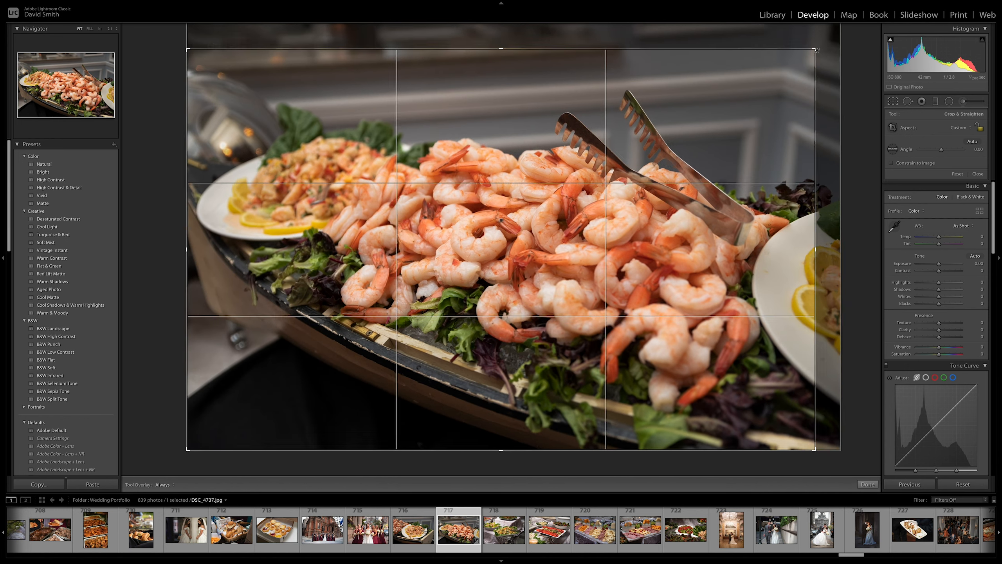
pyautogui.moveTo(720, 106); pyautogui.dragTo(701, 118)
pyautogui.press('Return')
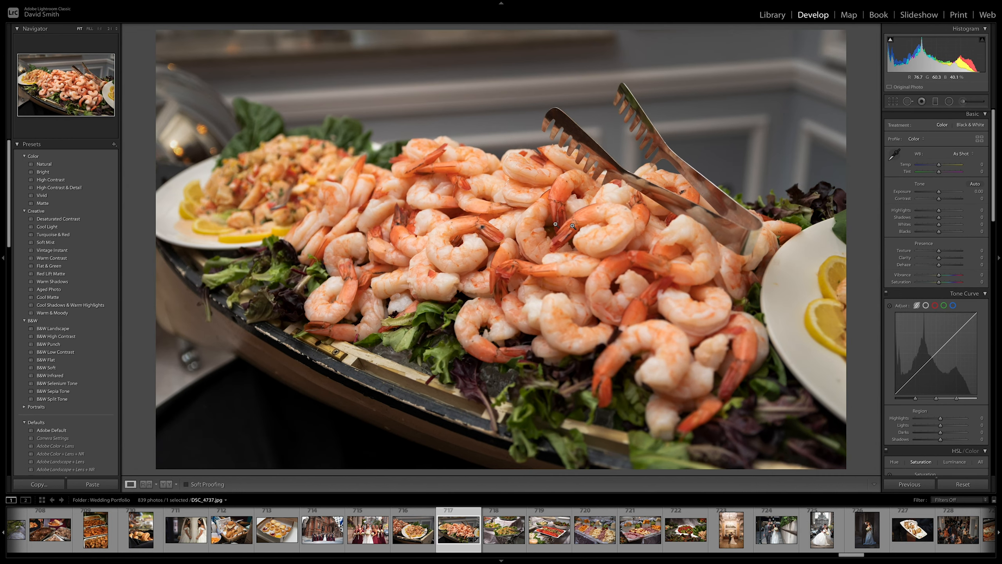
# Step: Compare the shrimp photo with its unedited state, restore the edits and set the tone curve's Highlights to +15
pyautogui.click(970, 485)
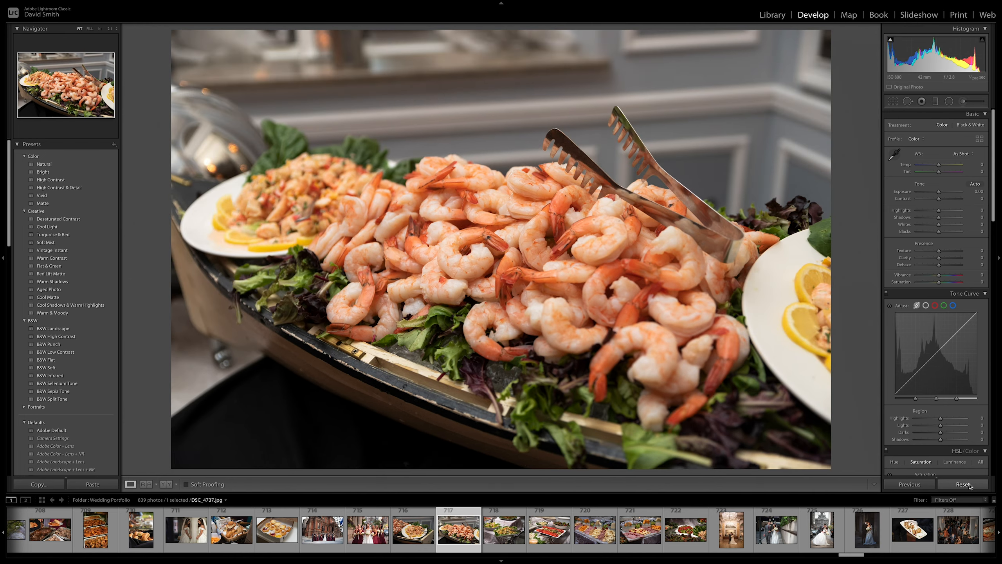
pyautogui.hotkey('ctrl', 'z')
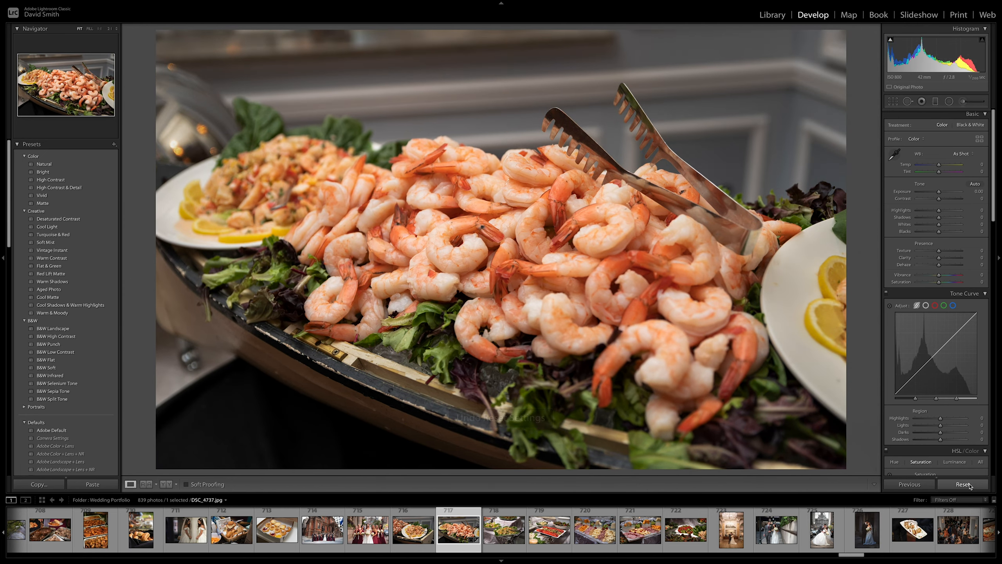
pyautogui.moveTo(953, 421); pyautogui.dragTo(944, 422)
# Step: Set the shrimp photo's Orange saturation to +20 after testing stronger and weaker amounts
pyautogui.scroll(-10, 944, 421)
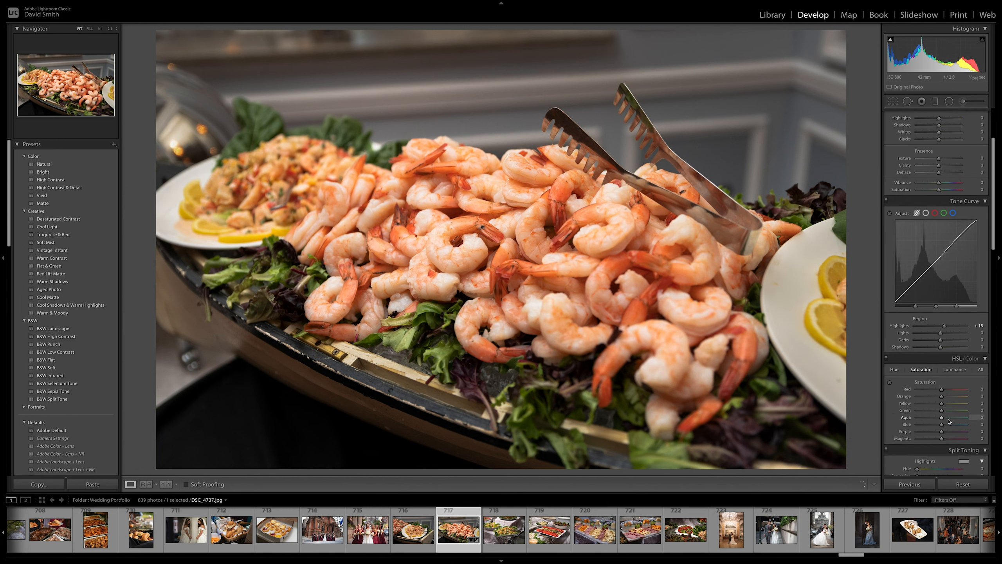
pyautogui.scroll(3, 948, 420)
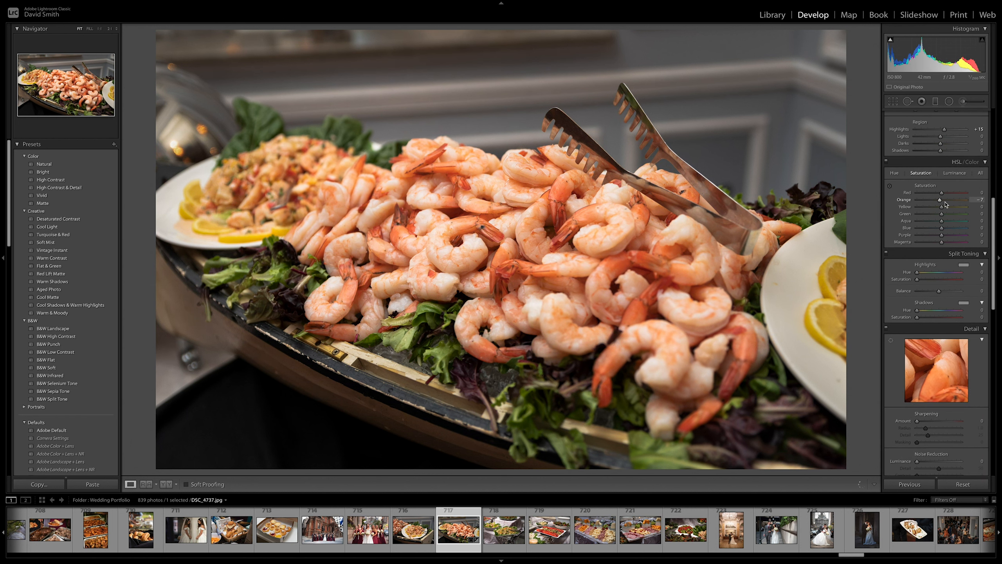
pyautogui.moveTo(941, 200); pyautogui.dragTo(970, 202)
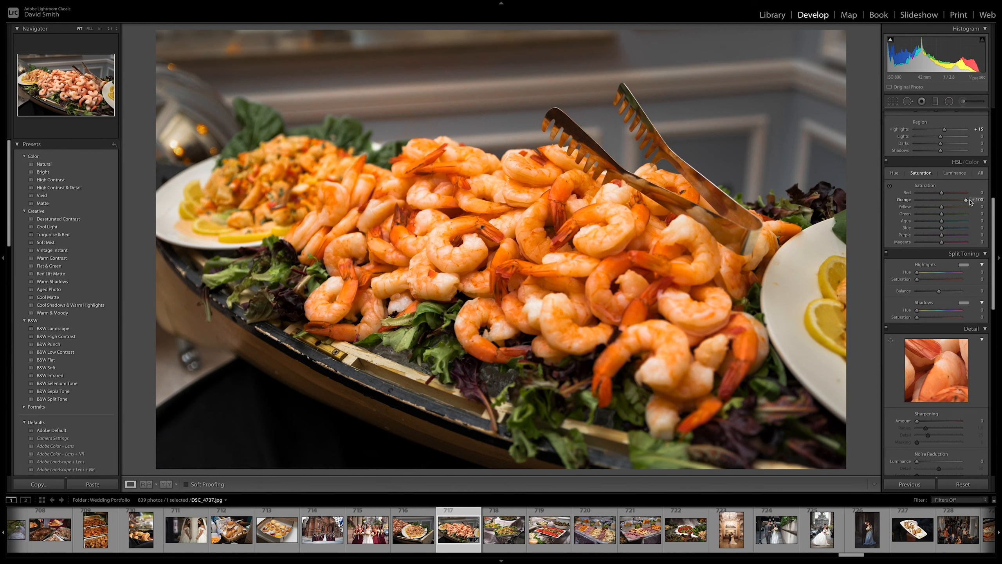
pyautogui.moveTo(971, 202); pyautogui.dragTo(947, 202)
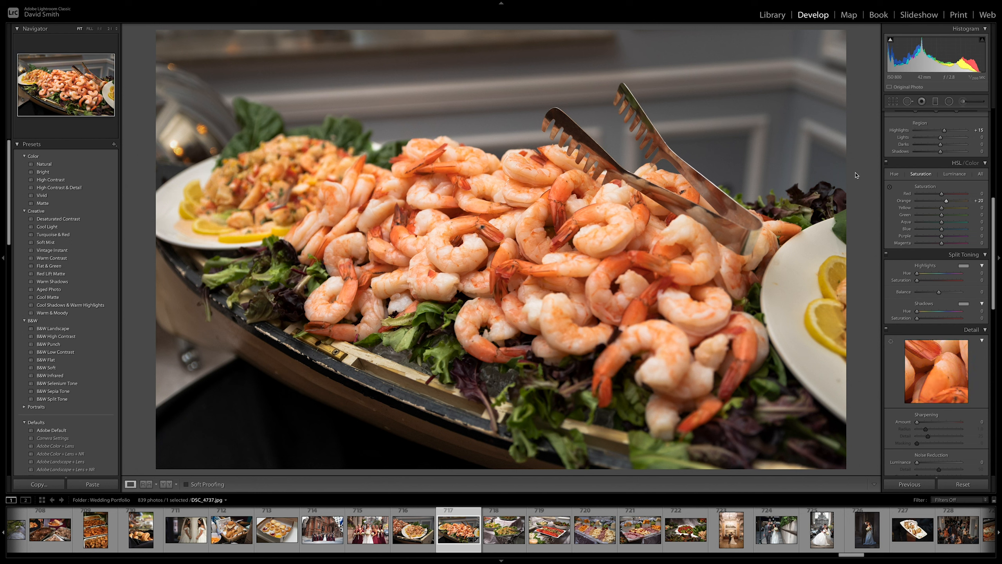
pyautogui.press('b')
# Step: Darken the next photo, DSC_4738.jpg, with three graduated filters at Exposure −0.73 and Highlights −36, two slanted across the upper background and one from the lower-left corner
pyautogui.press('Right')
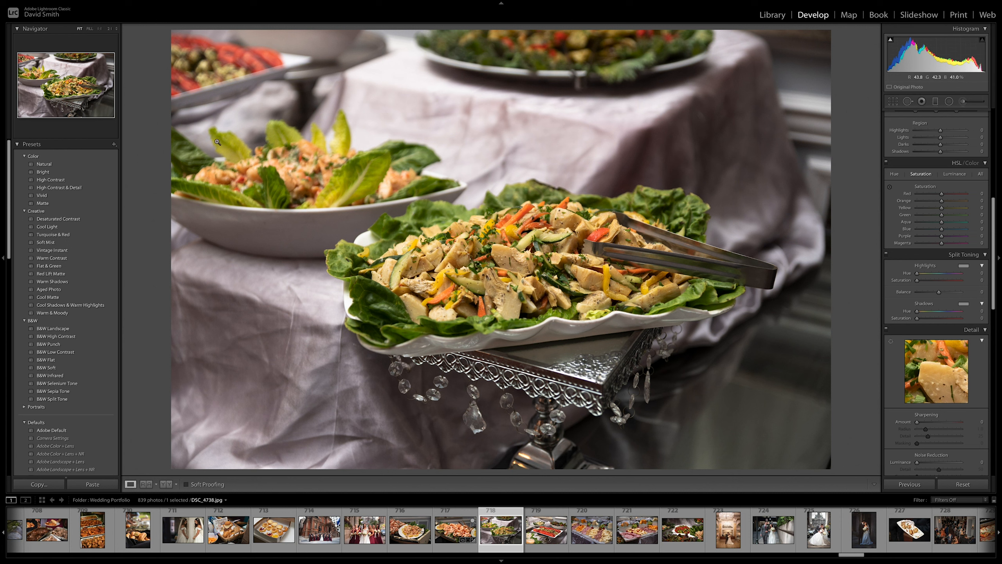
pyautogui.click(935, 102)
pyautogui.moveTo(402, 96); pyautogui.dragTo(460, 256)
pyautogui.moveTo(937, 153); pyautogui.dragTo(935, 153)
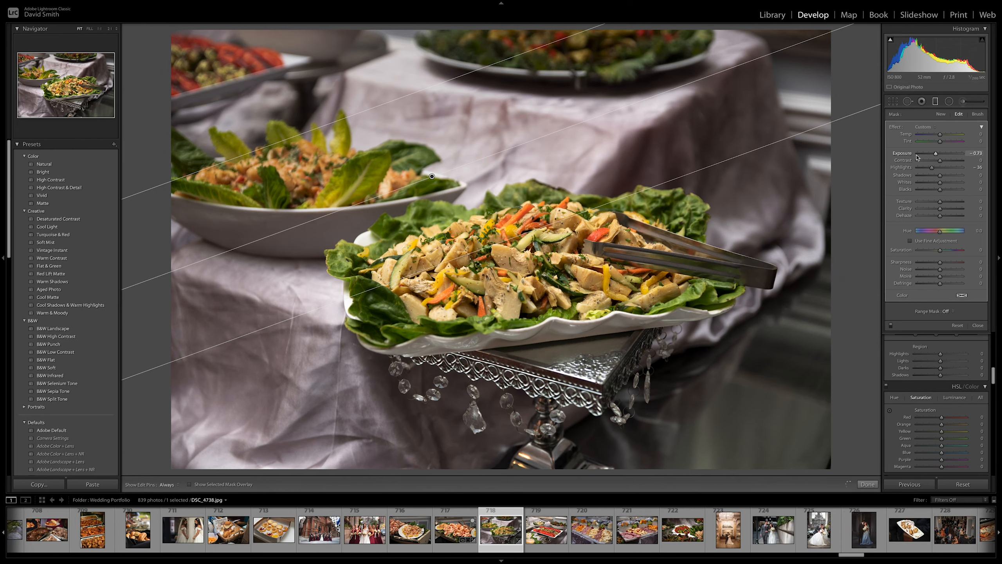
pyautogui.moveTo(334, 76); pyautogui.dragTo(400, 281)
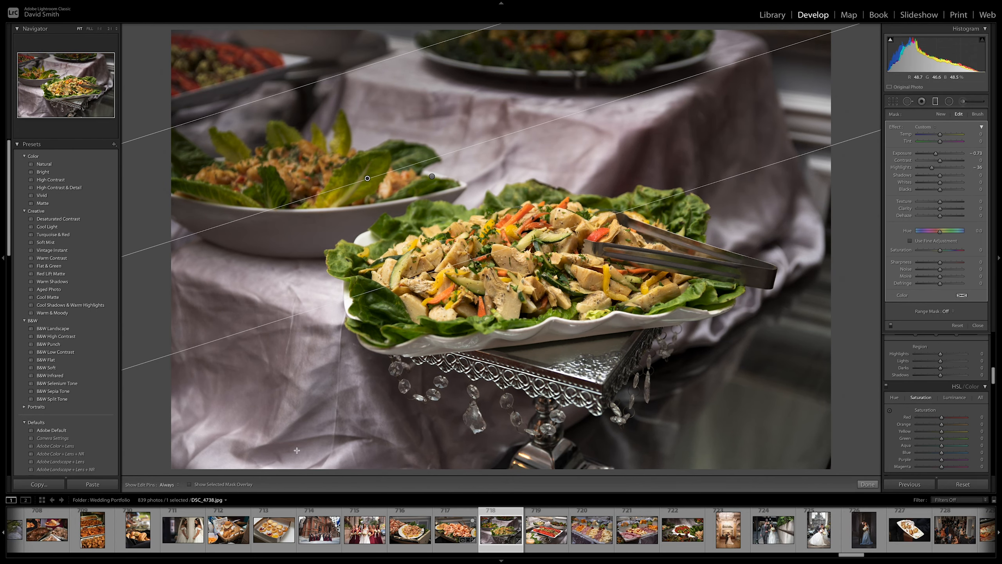
pyautogui.moveTo(297, 450); pyautogui.dragTo(402, 309)
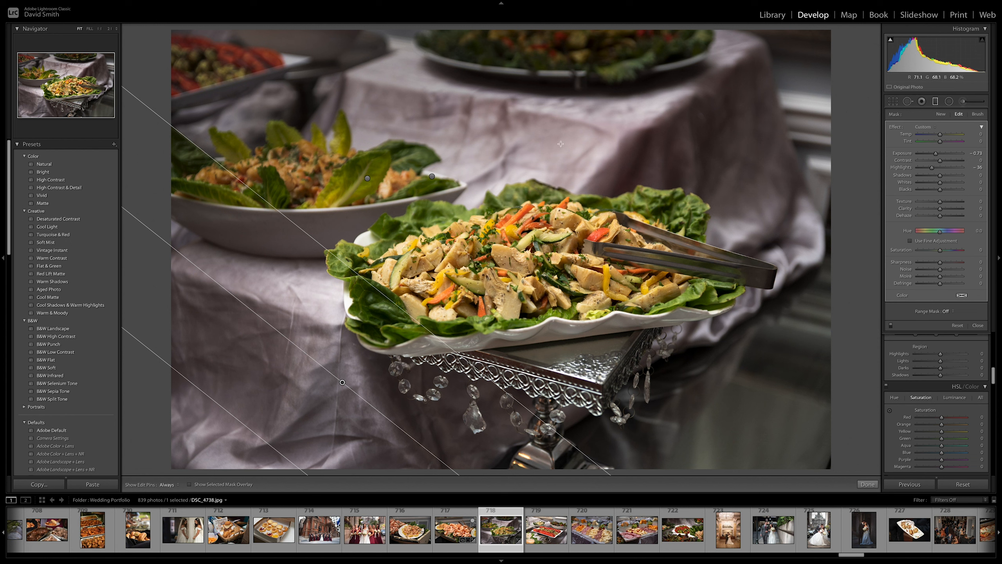
# Step: Brush the lower-left filter's darkening onto the background tablecloth at brush size 16, keeping the filter pins hidden while painting
pyautogui.click(977, 115)
pyautogui.scroll(6, 600, 140)
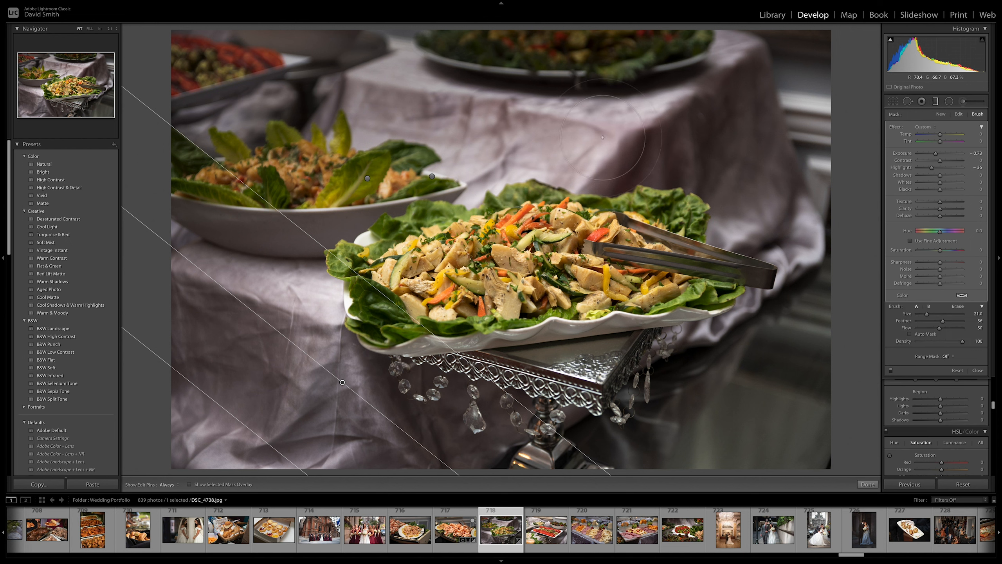
pyautogui.press('h')
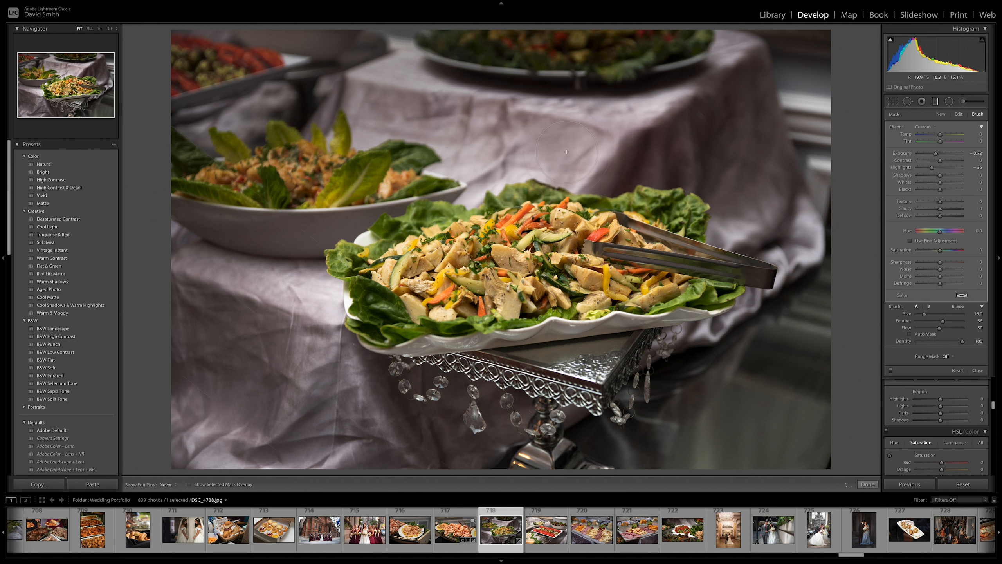
pyautogui.scroll(-1, 643, 125)
pyautogui.moveTo(643, 125)
pyautogui.mouseDown()
pyautogui.moveTo(592, 112)
pyautogui.moveTo(454, 122)
pyautogui.moveTo(478, 174)
pyautogui.mouseUp()
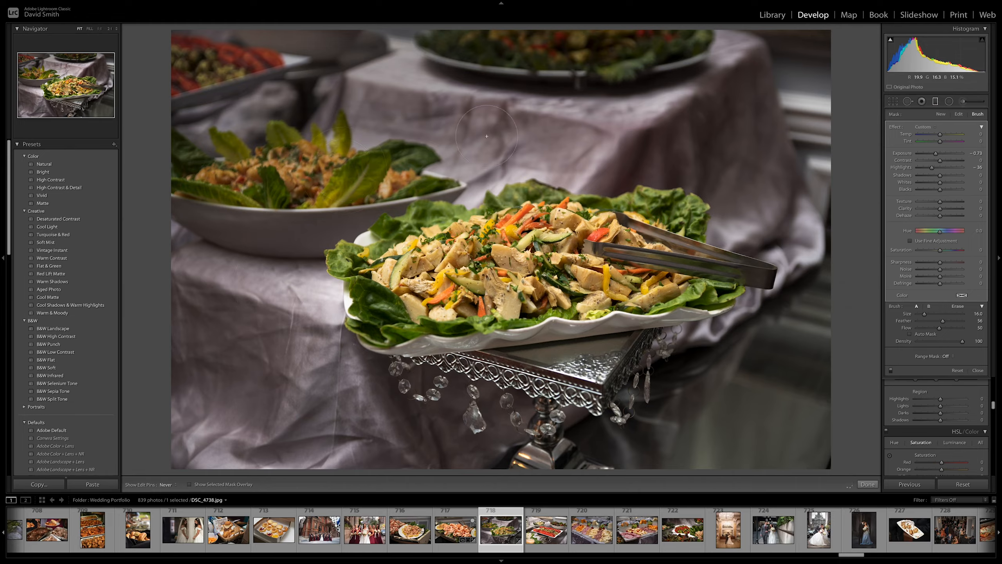
pyautogui.moveTo(337, 122); pyautogui.dragTo(478, 68)
pyautogui.press('h')
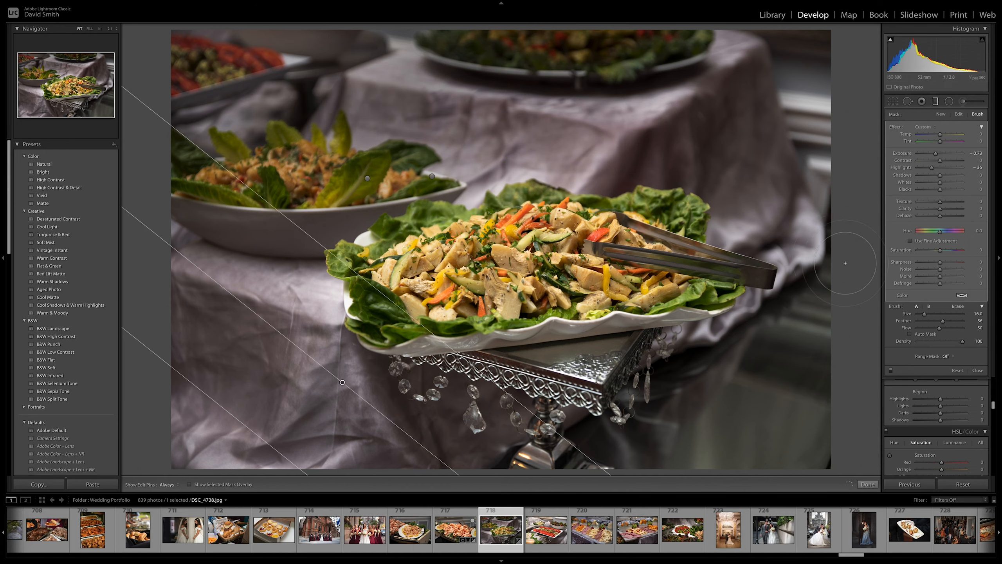
# Step: Crop the salad photo inward from its upper-left corner with the aspect ratio unlocked, reposition the image within the crop and apply it
pyautogui.click(894, 102)
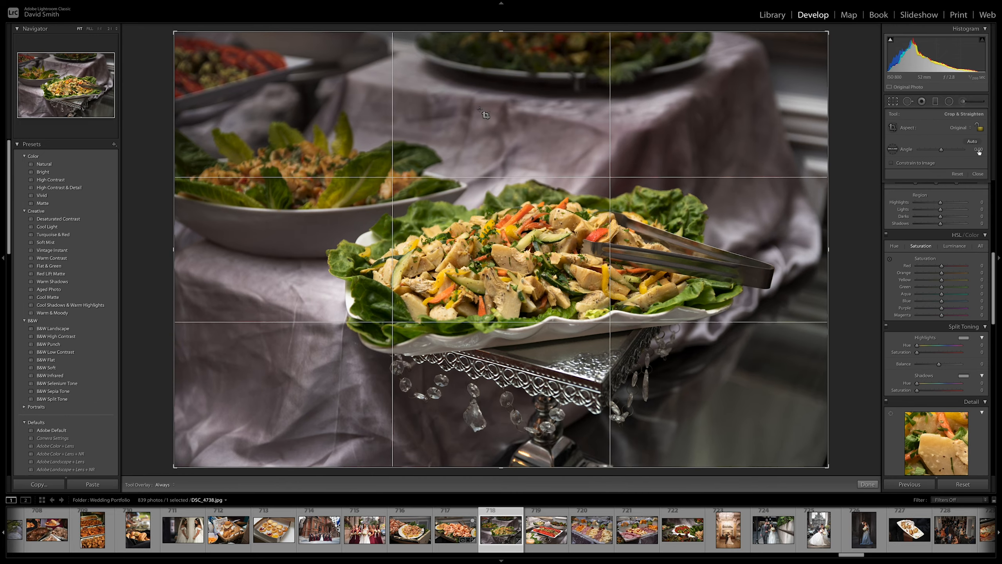
pyautogui.click(981, 132)
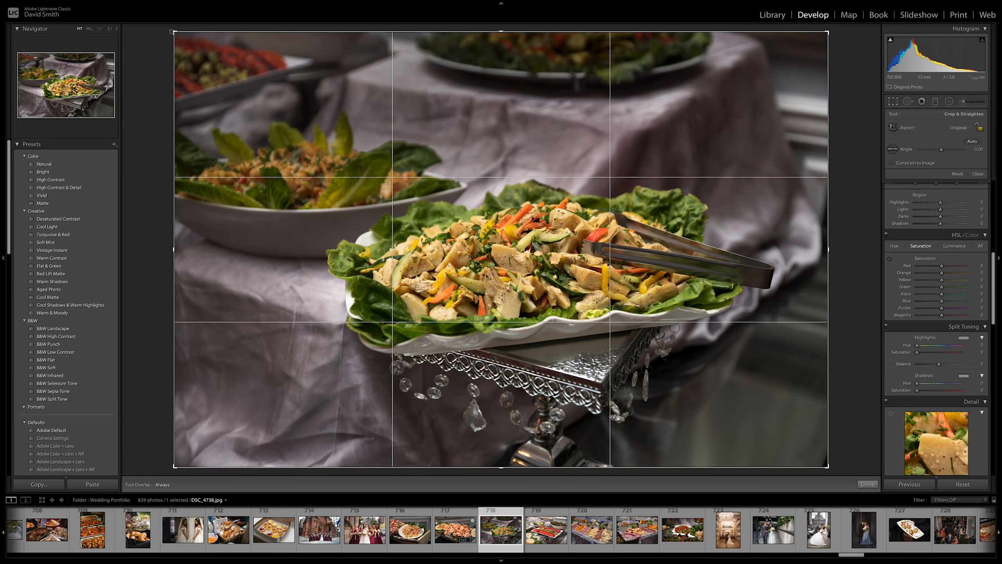
pyautogui.moveTo(174, 32); pyautogui.dragTo(209, 67)
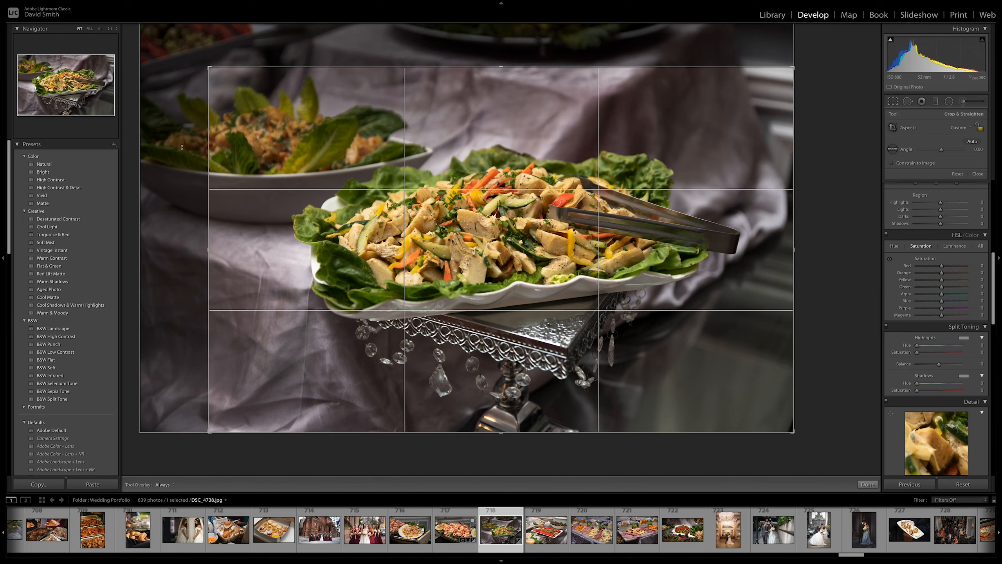
pyautogui.moveTo(182, 147); pyautogui.dragTo(183, 132)
pyautogui.press('Return')
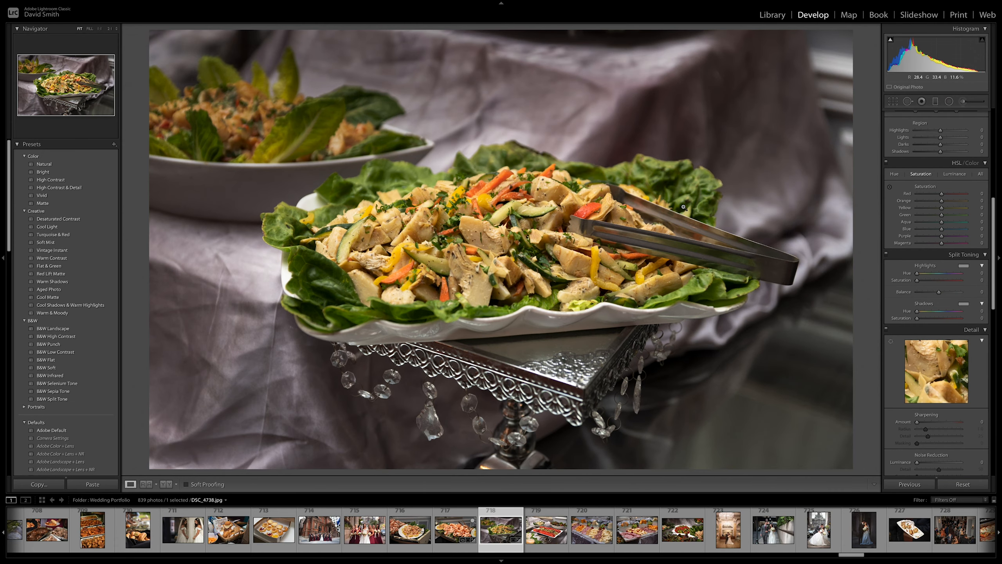
# Step: Set the salad photo's Yellow saturation to −28 and its Green saturation to +57
pyautogui.scroll(-2, 925, 323)
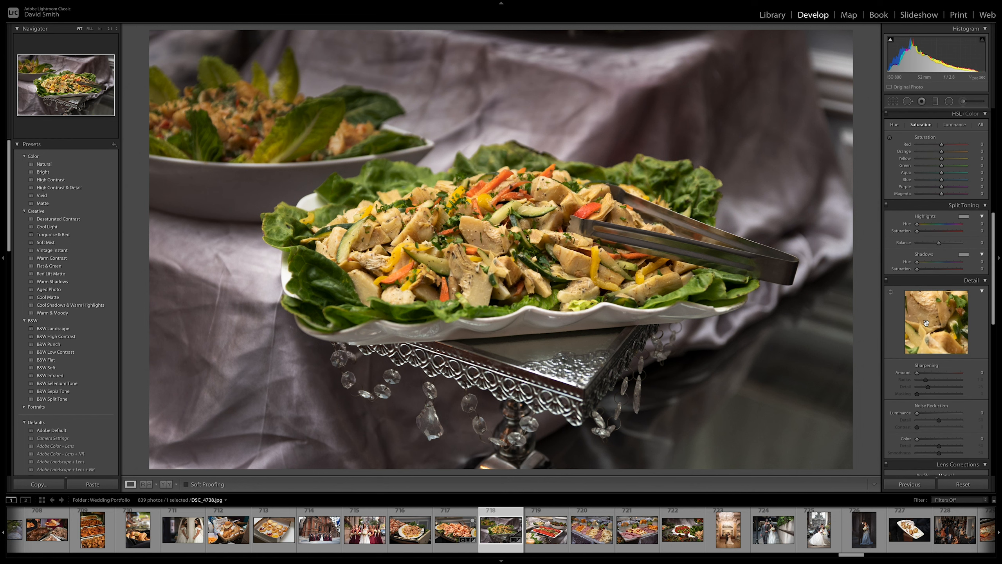
pyautogui.scroll(3, 927, 323)
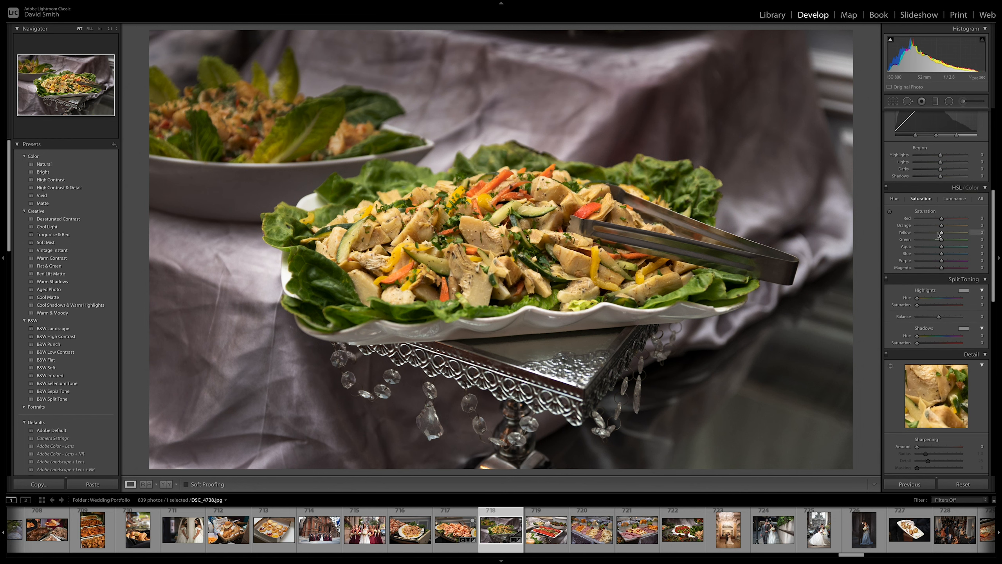
pyautogui.moveTo(938, 235)
pyautogui.mouseDown()
pyautogui.moveTo(914, 237)
pyautogui.moveTo(939, 236)
pyautogui.mouseUp()
pyautogui.moveTo(960, 241); pyautogui.dragTo(935, 233)
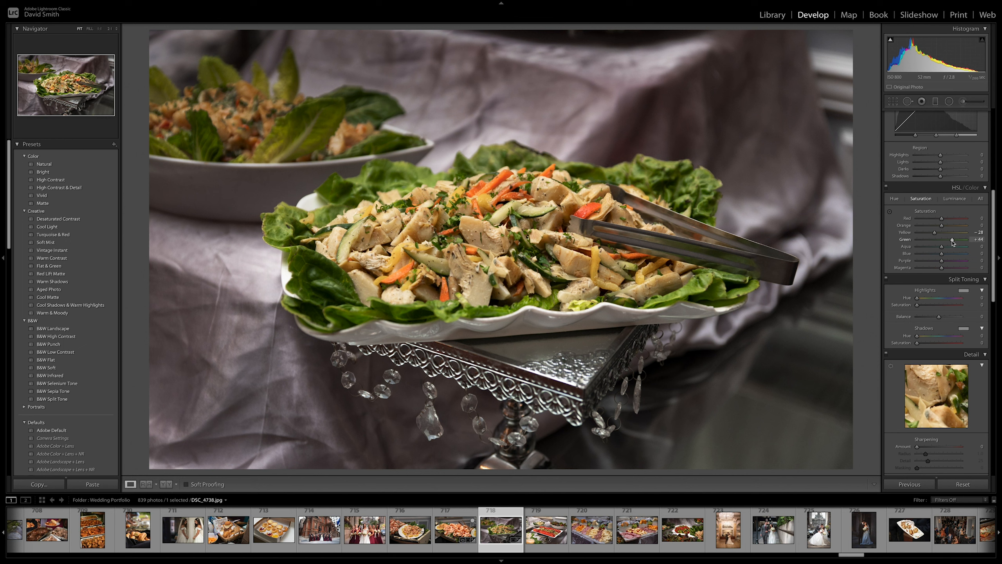
pyautogui.moveTo(952, 240)
pyautogui.mouseDown()
pyautogui.moveTo(941, 244)
pyautogui.moveTo(959, 245)
pyautogui.mouseUp()
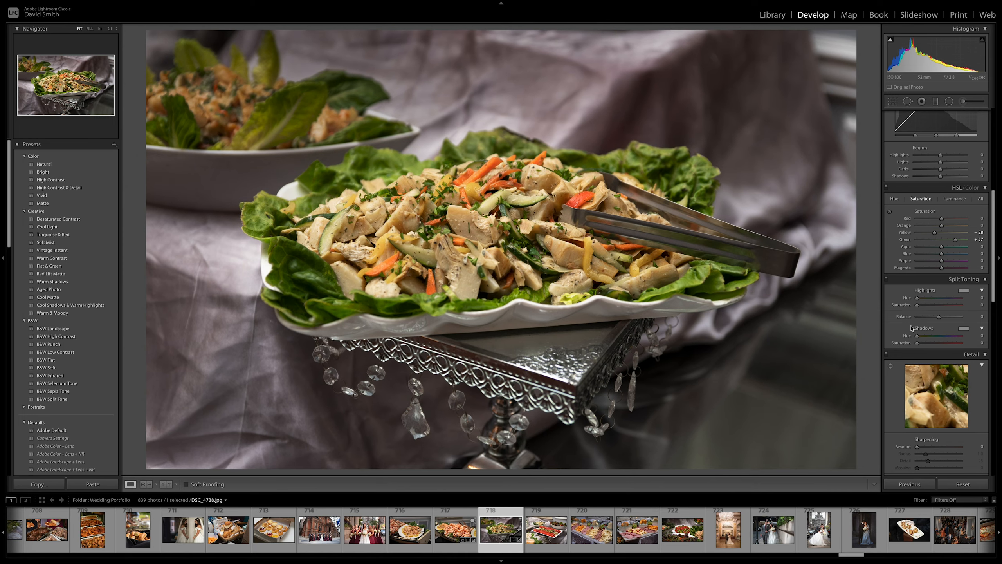
# Step: Set the Blue Primary saturation in the camera calibration to +30 after testing it at −100
pyautogui.scroll(-10, 975, 451)
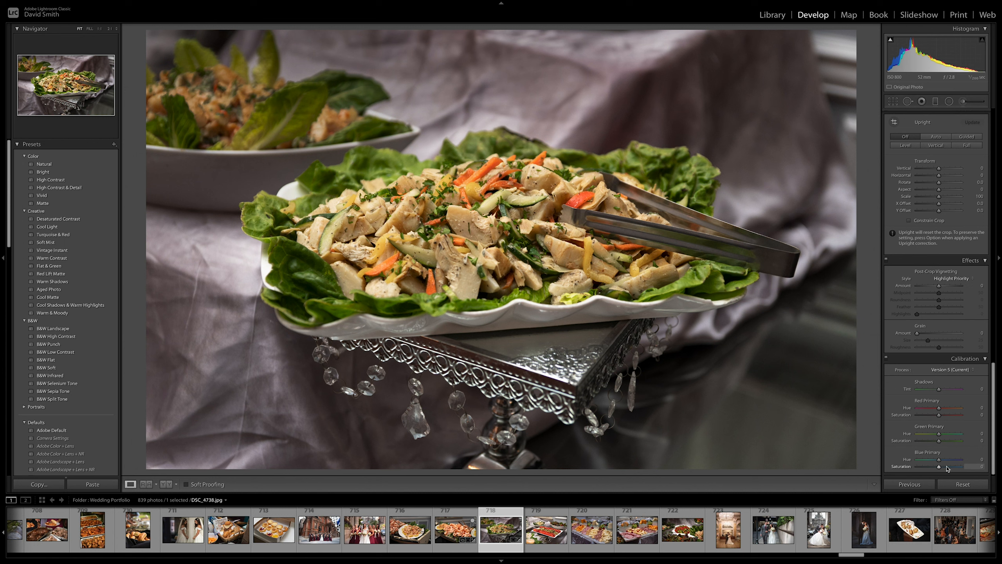
pyautogui.moveTo(948, 469); pyautogui.dragTo(906, 472)
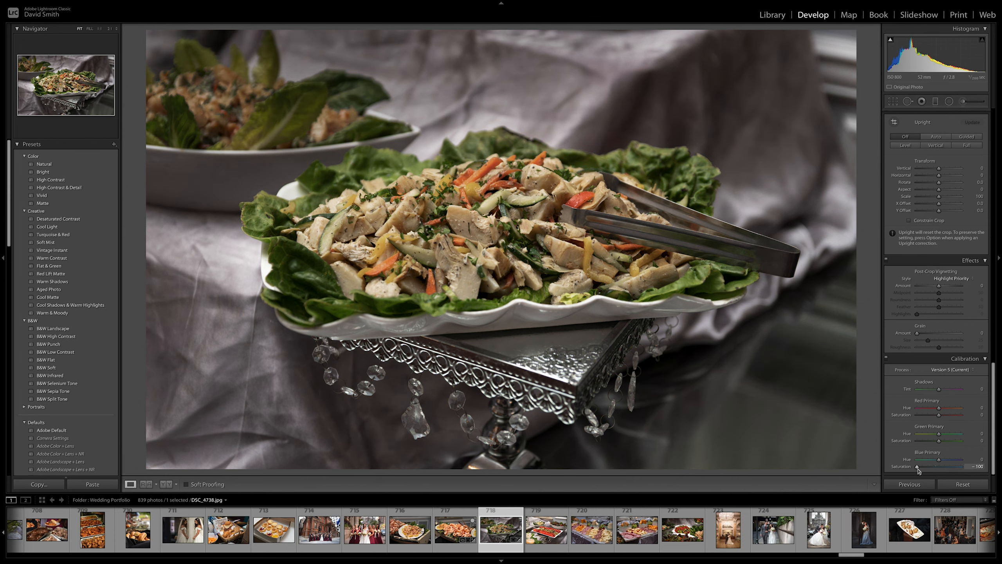
pyautogui.moveTo(917, 467); pyautogui.dragTo(946, 472)
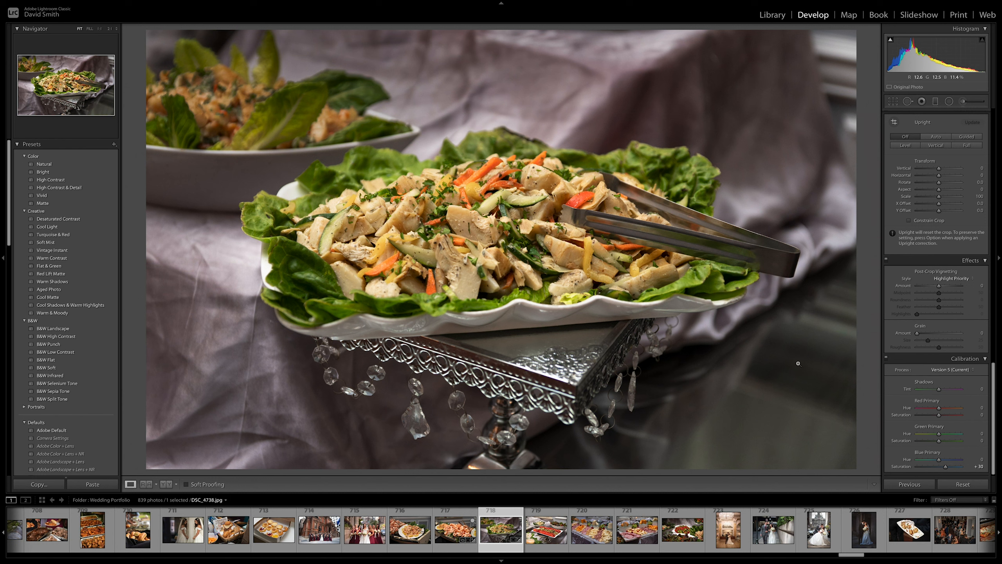
# Step: Compare the salad photo with its unedited state and restore all of its edits
pyautogui.click(970, 484)
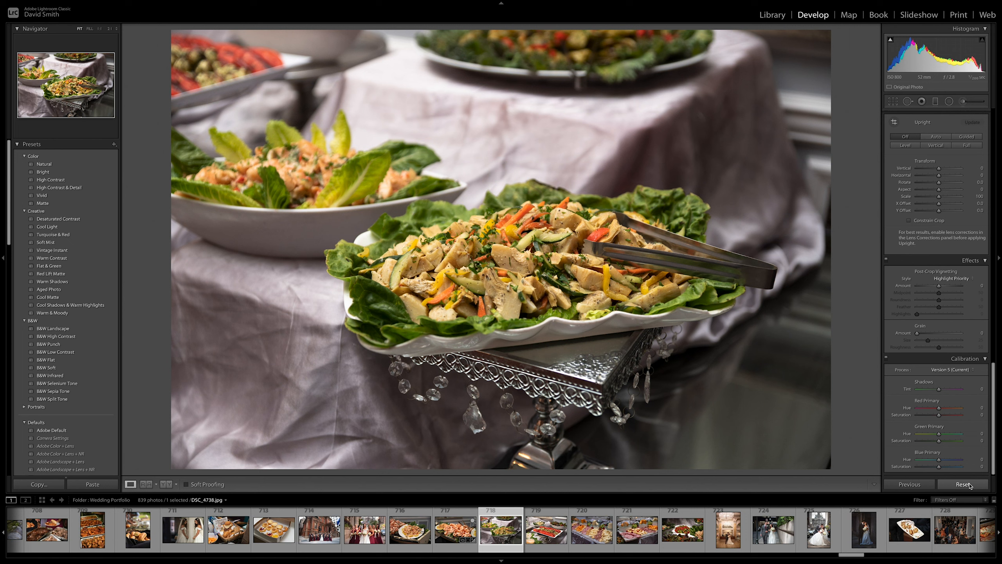
pyautogui.hotkey('ctrl', 'z')
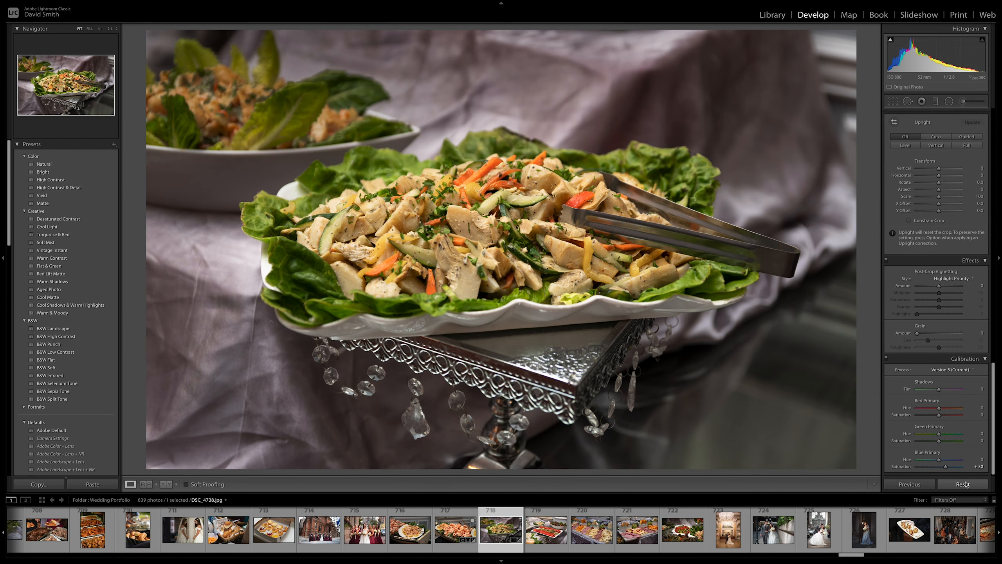
pyautogui.press('b')
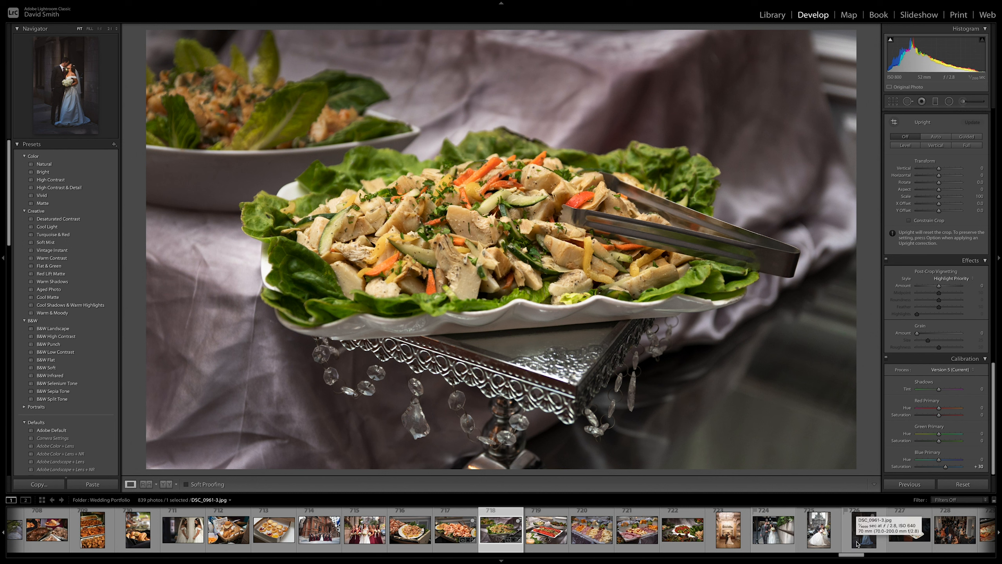
# Step: Look at two wedding couple photos further along the filmstrip and open the donut wall photo DSC_5136.jpg
pyautogui.click(776, 540)
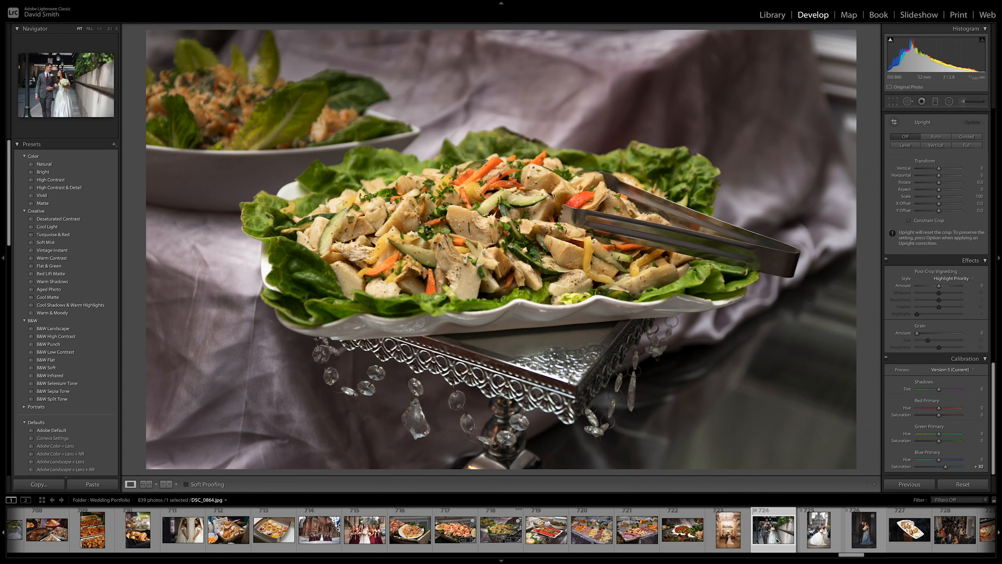
pyautogui.click(869, 537)
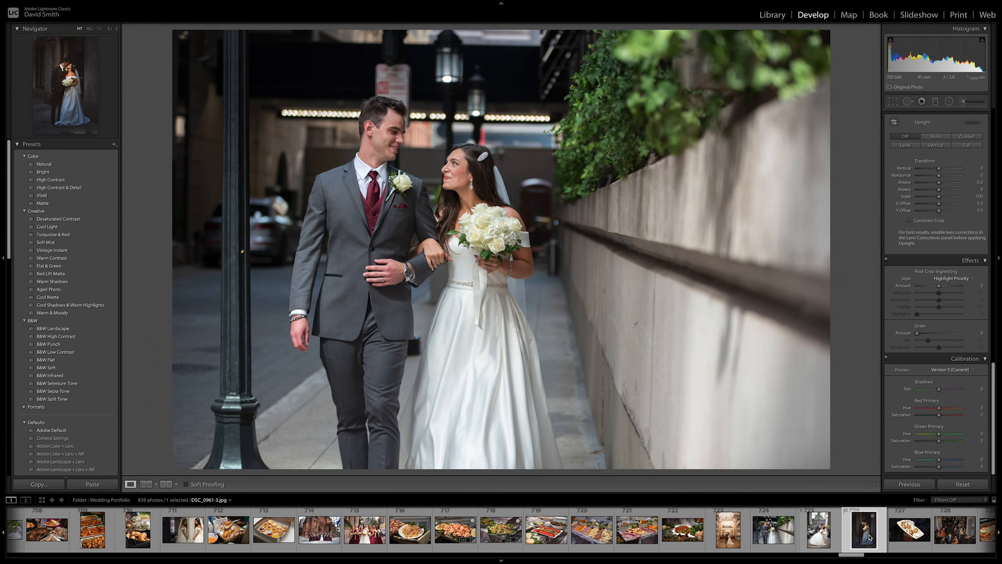
pyautogui.scroll(-3, 909, 535)
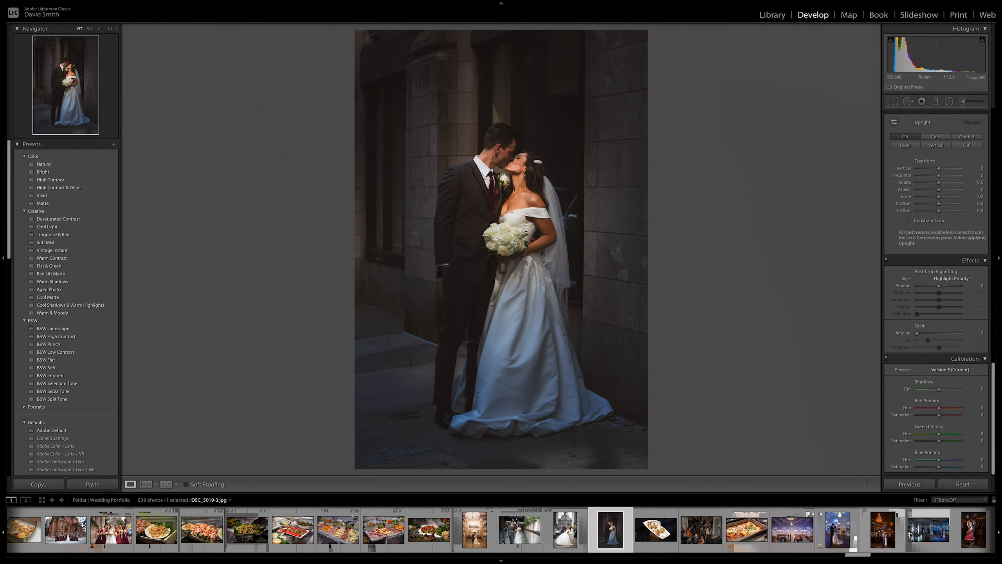
pyautogui.scroll(-3, 946, 535)
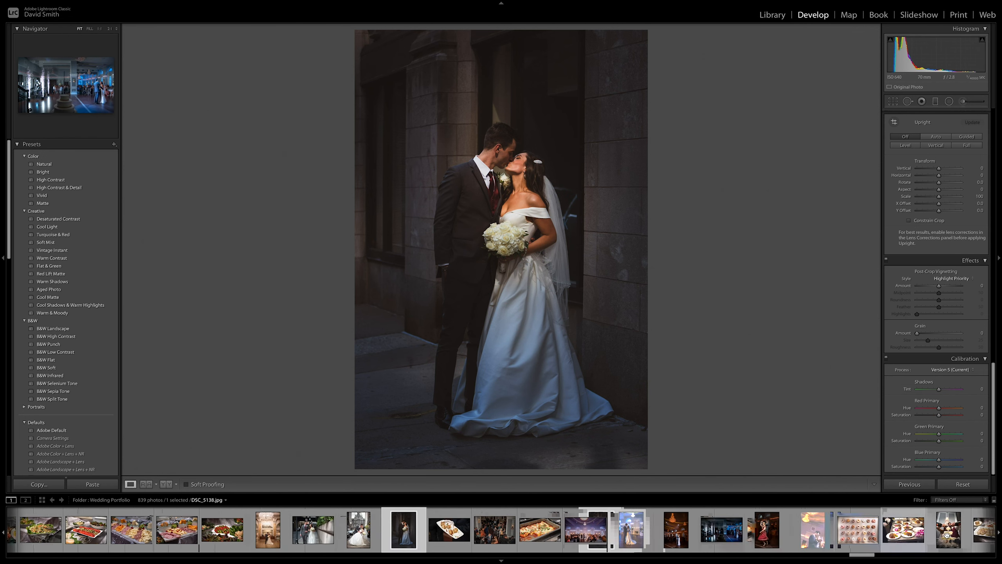
pyautogui.click(854, 536)
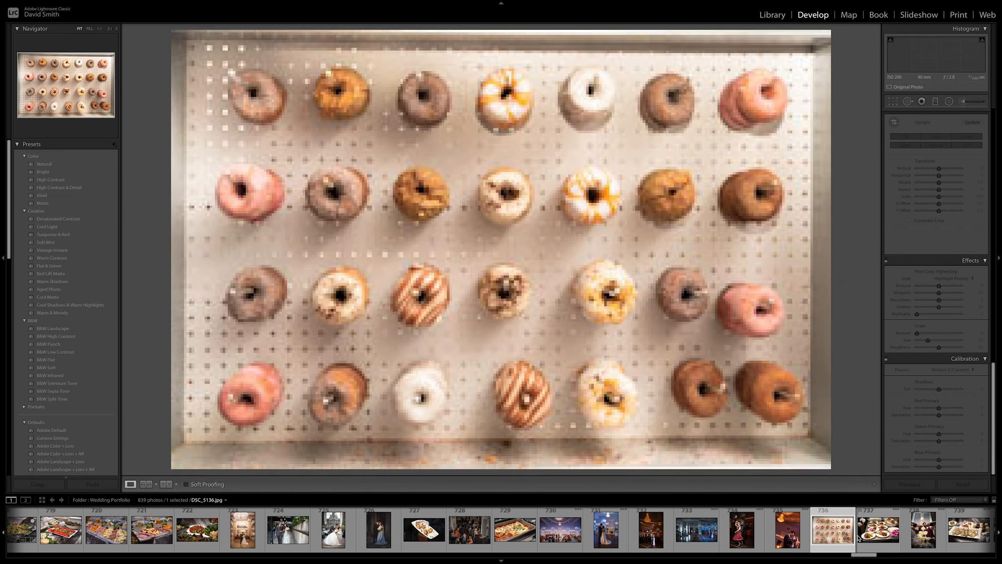